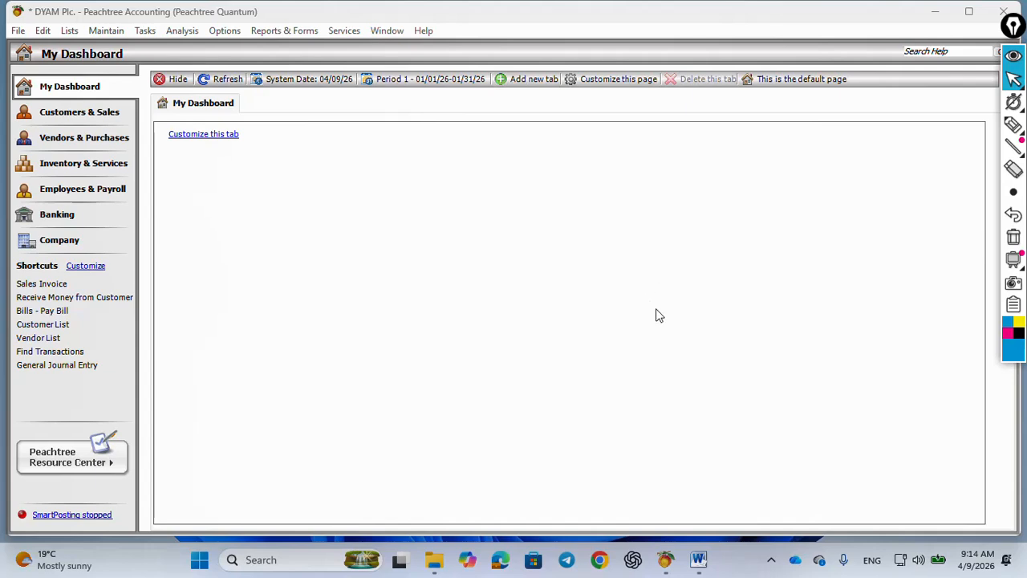
left_click(1015, 146)
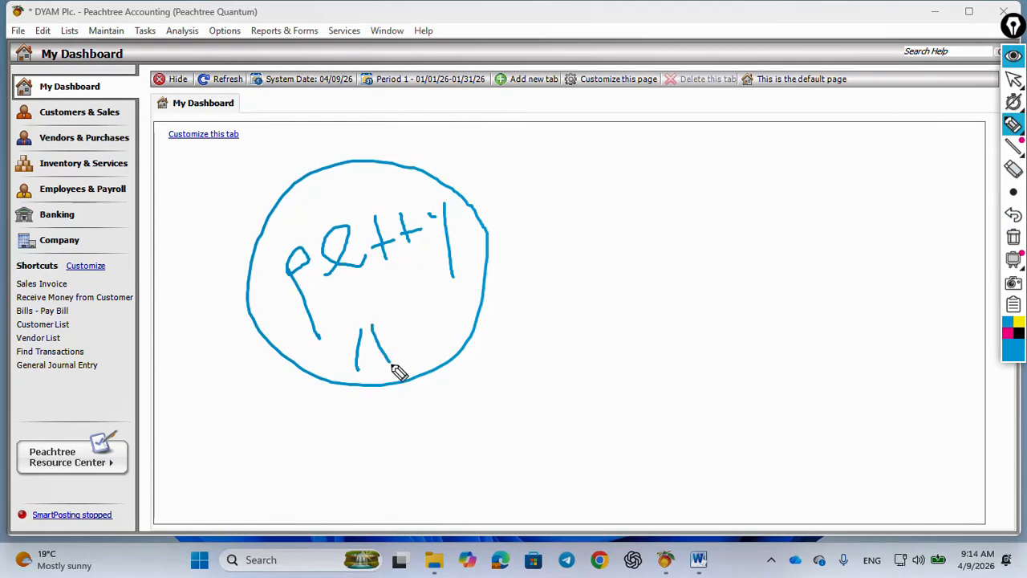
left_click_drag(394, 366, 394, 348)
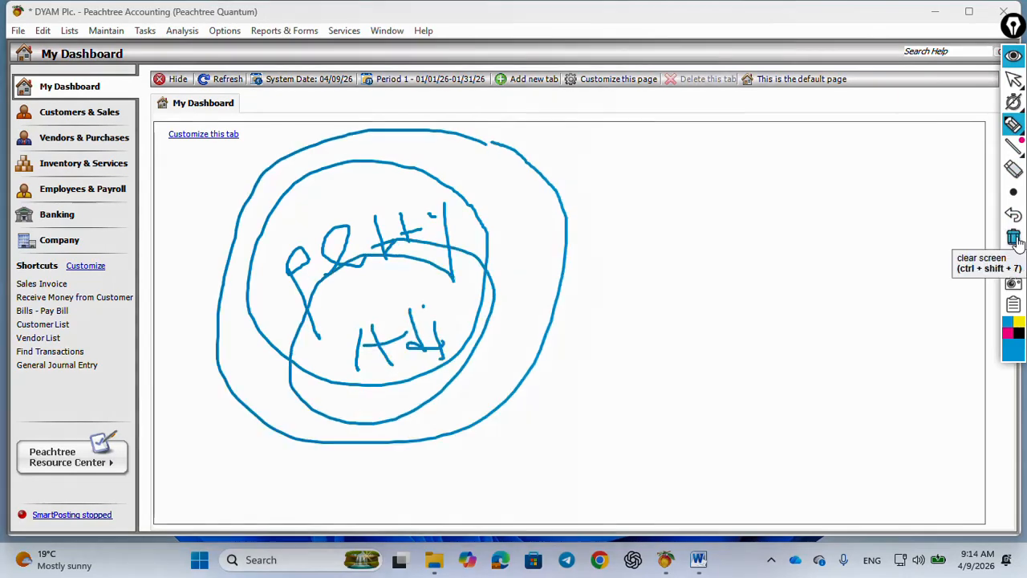
left_click(1014, 238)
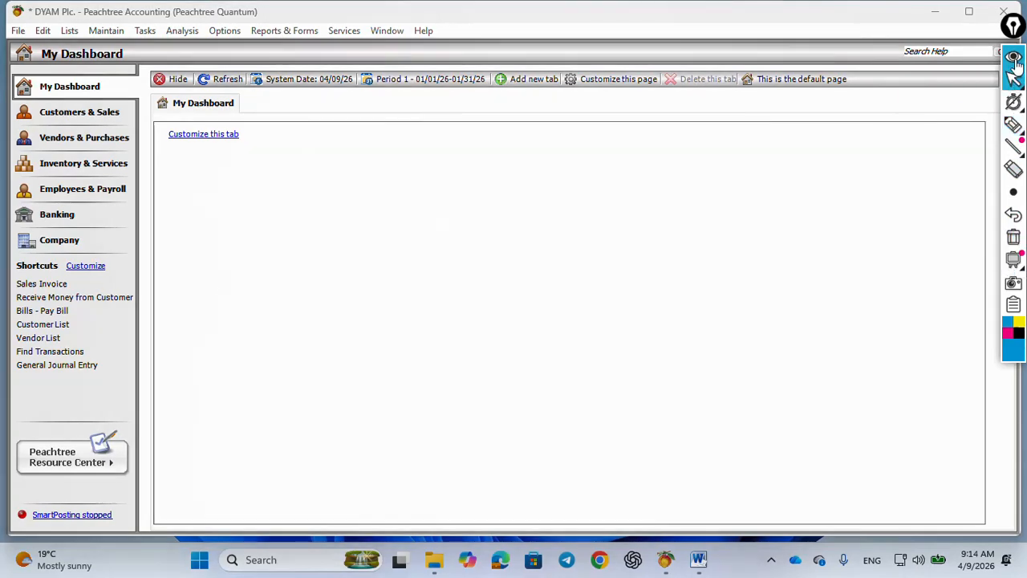
left_click(1015, 57)
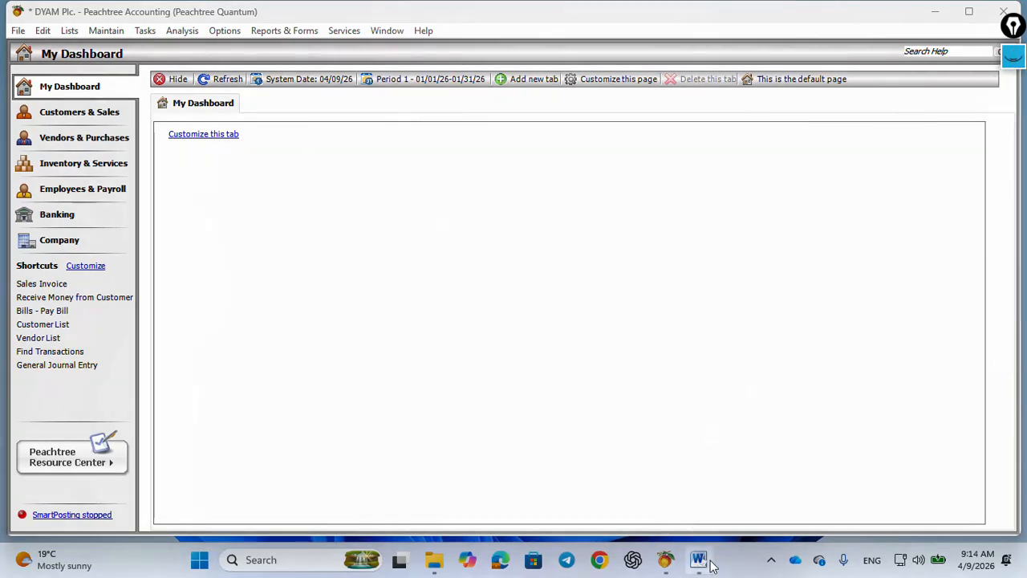
- Switch to the DYAM Plc. Project_2026 document in Word and examine the petty cash fund policy under Instruction 3
left_click(700, 491)
scroll(576, 259, "up", 3)
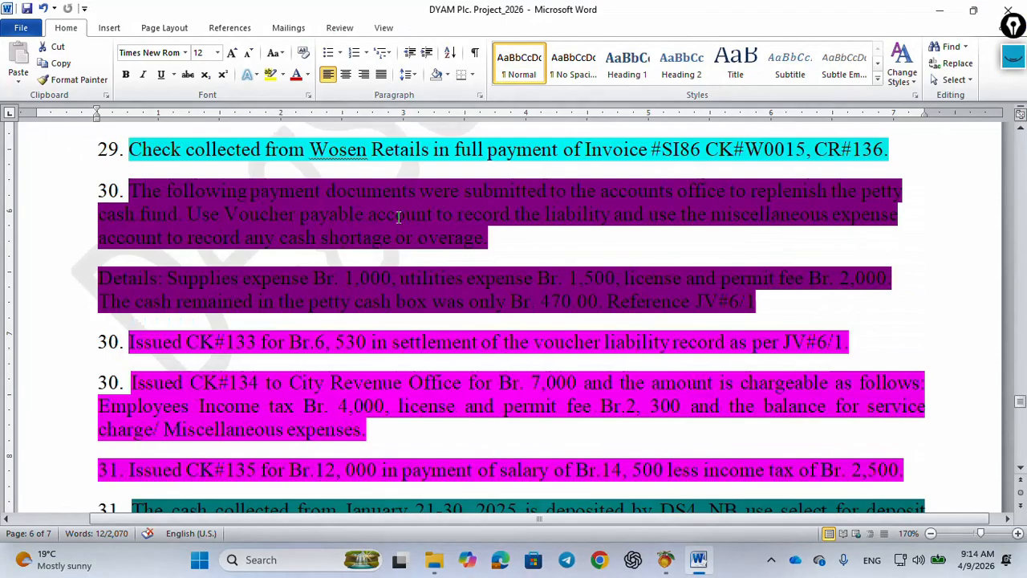
left_click_drag(94, 187, 126, 191)
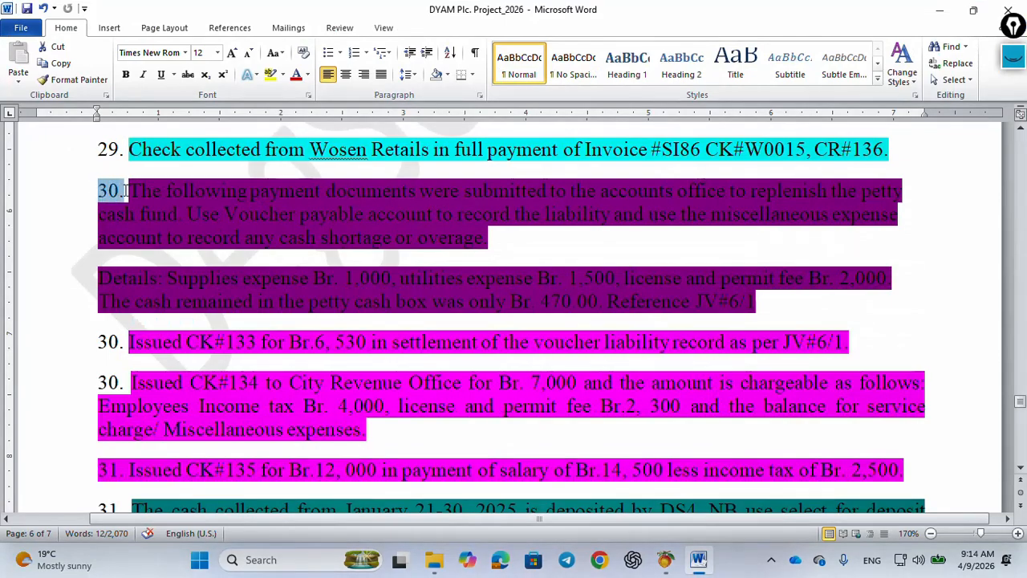
scroll(755, 380, "up", 20)
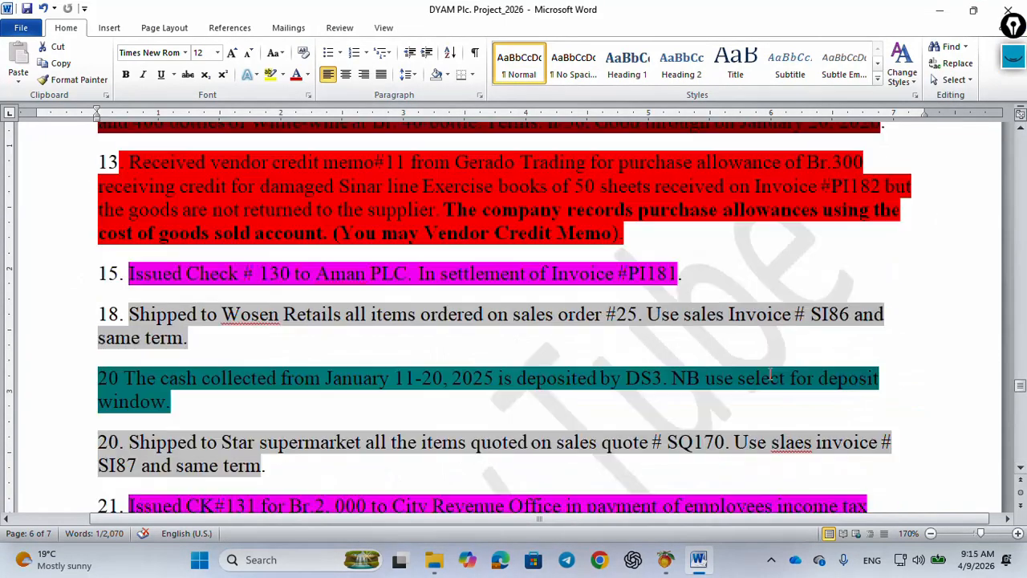
scroll(772, 374, "up", 20)
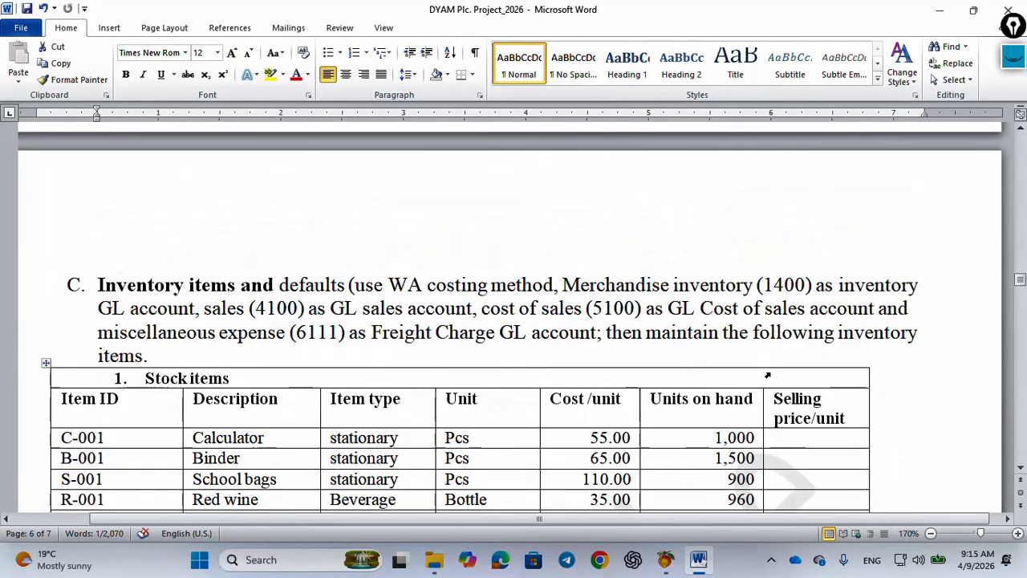
scroll(771, 373, "up", 6)
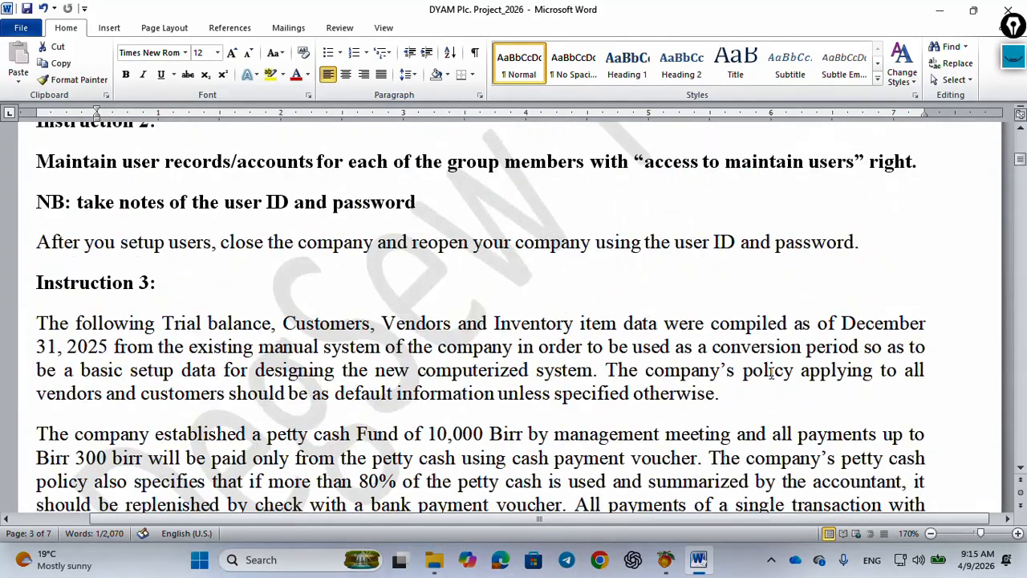
scroll(772, 376, "down", 2)
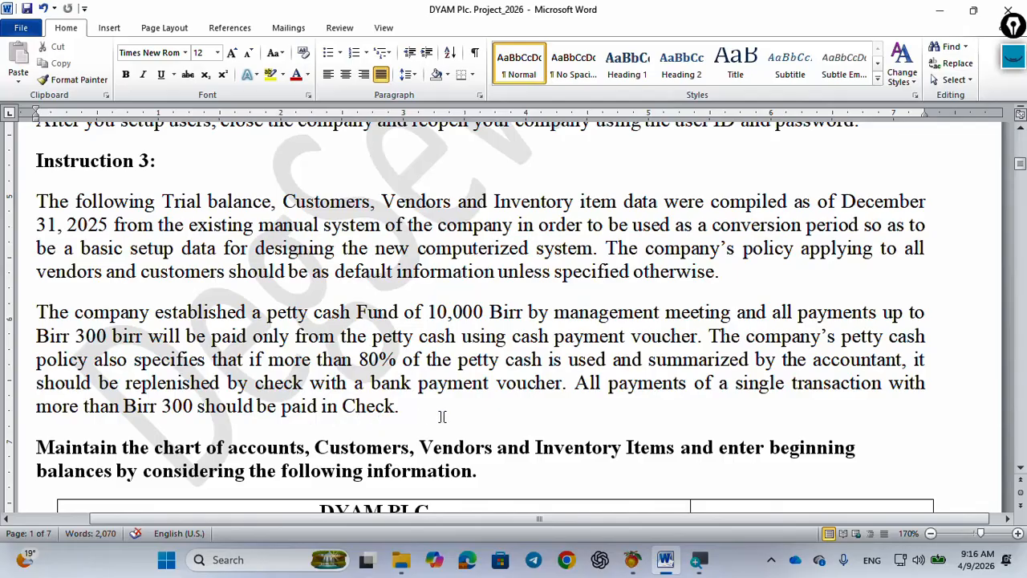
- Examine the day 30 petty cash replenishment transaction under Instruction 5, including its expense details and journal voucher reference
scroll(463, 418, "down", 20)
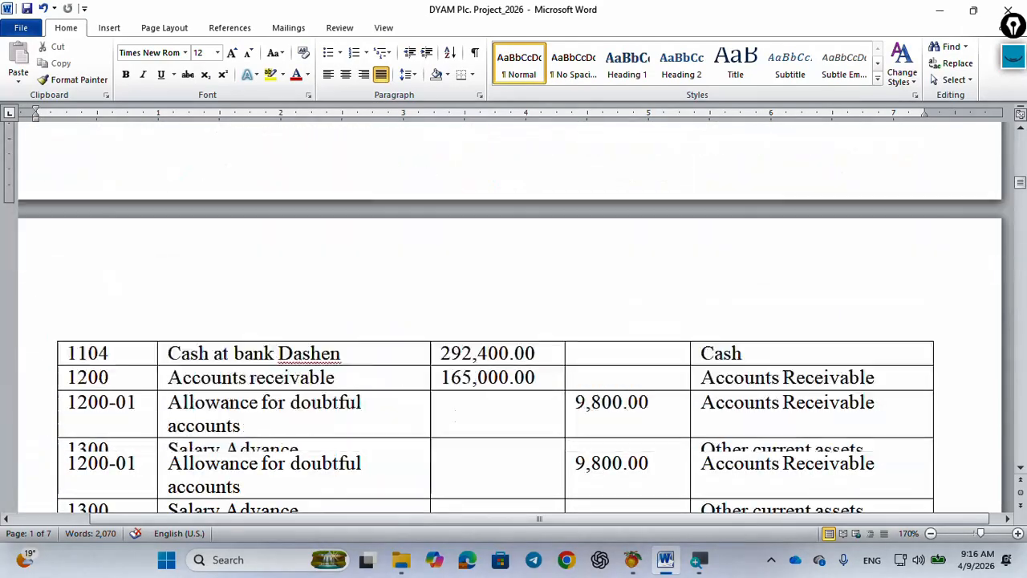
scroll(463, 418, "down", 20)
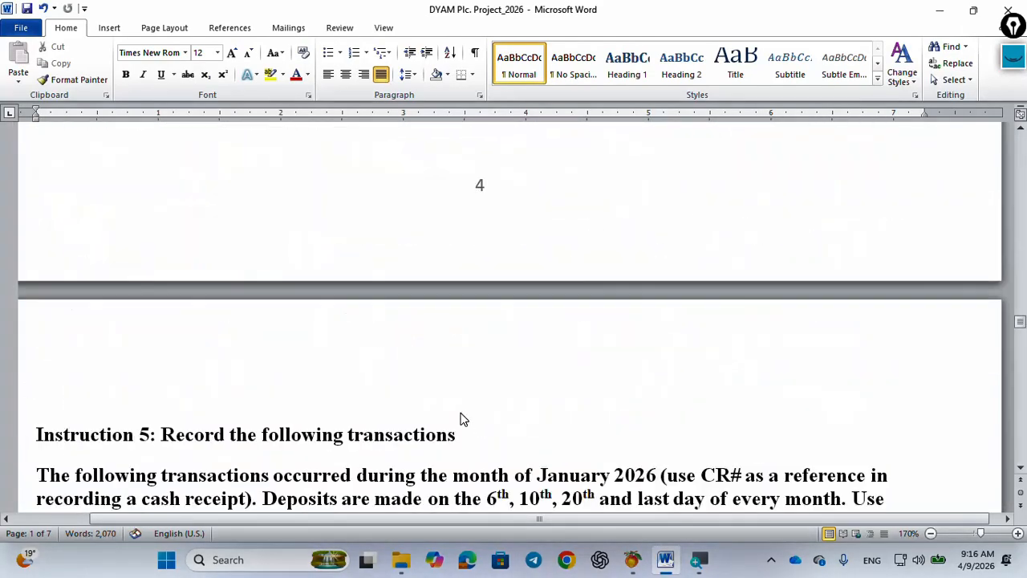
scroll(464, 418, "down", 15)
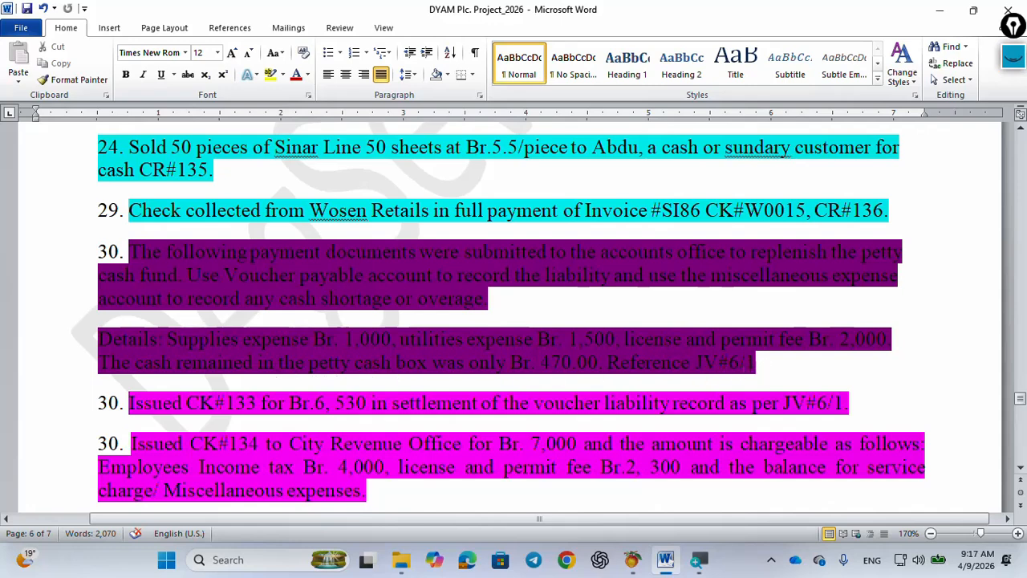
left_click_drag(756, 363, 608, 363)
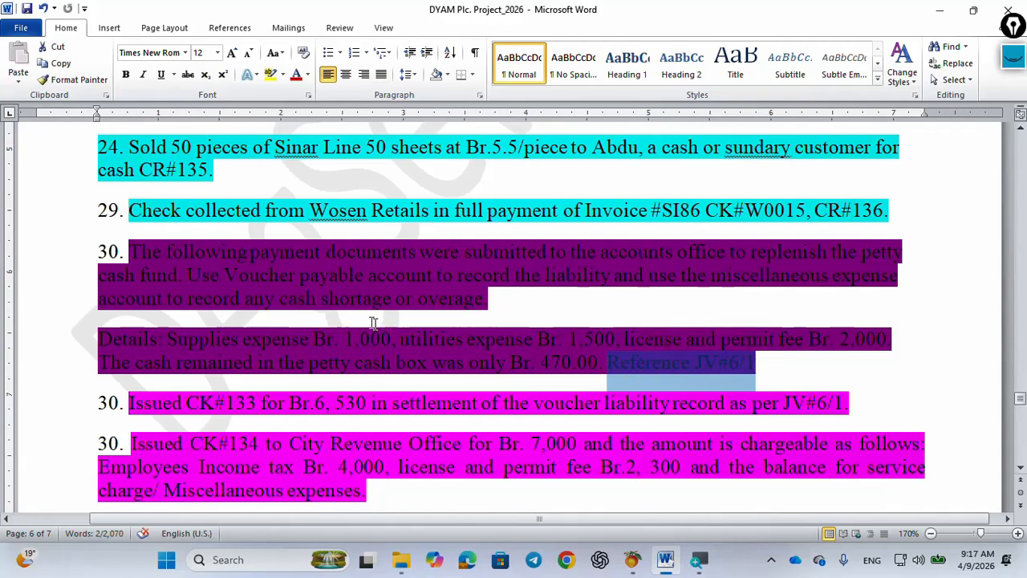
left_click_drag(129, 253, 221, 279)
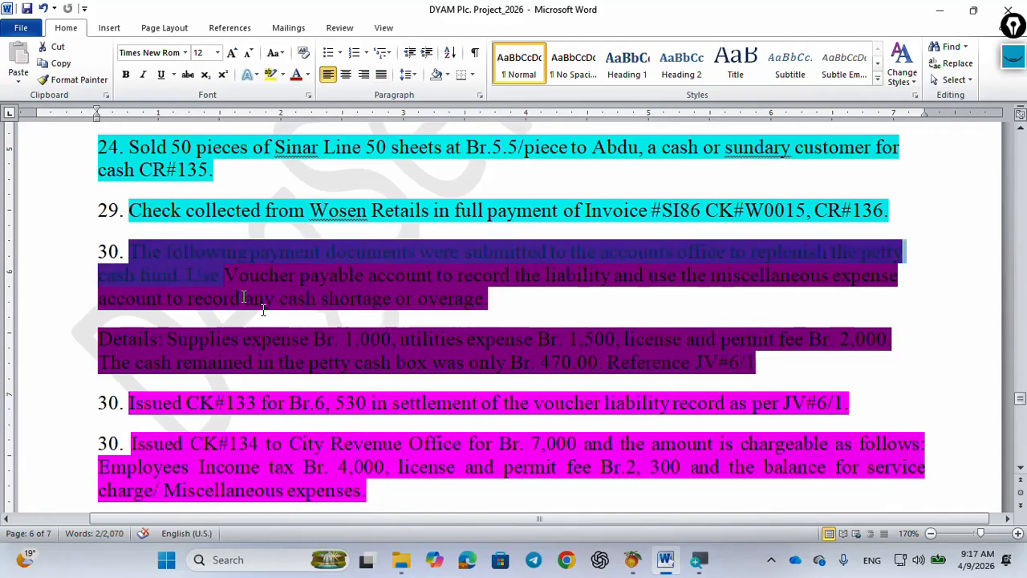
left_click(418, 299)
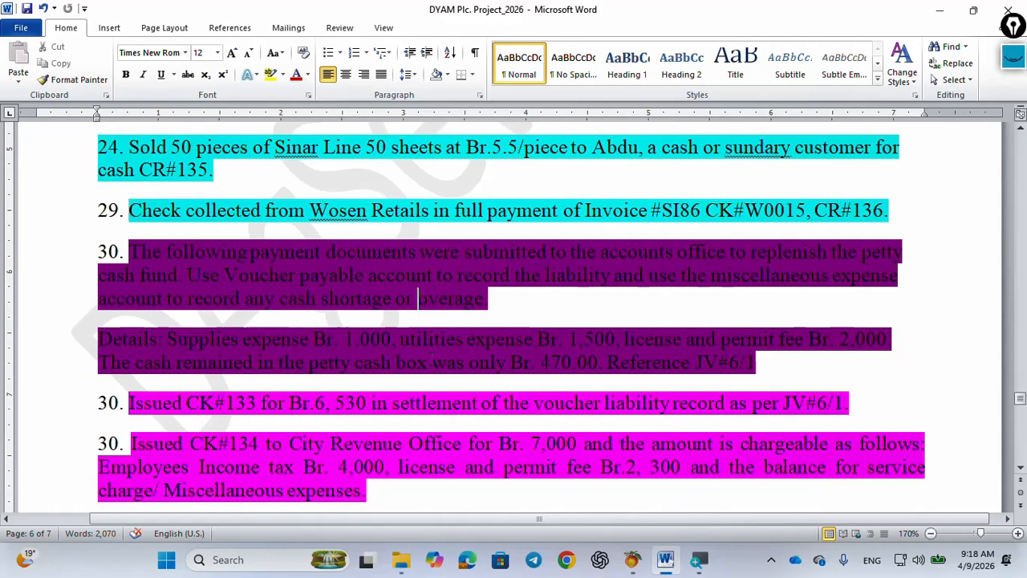
- Switch to Peachtree Accounting and open a blank general journal entry, placing its window over the middle of the dashboard
left_click(633, 560)
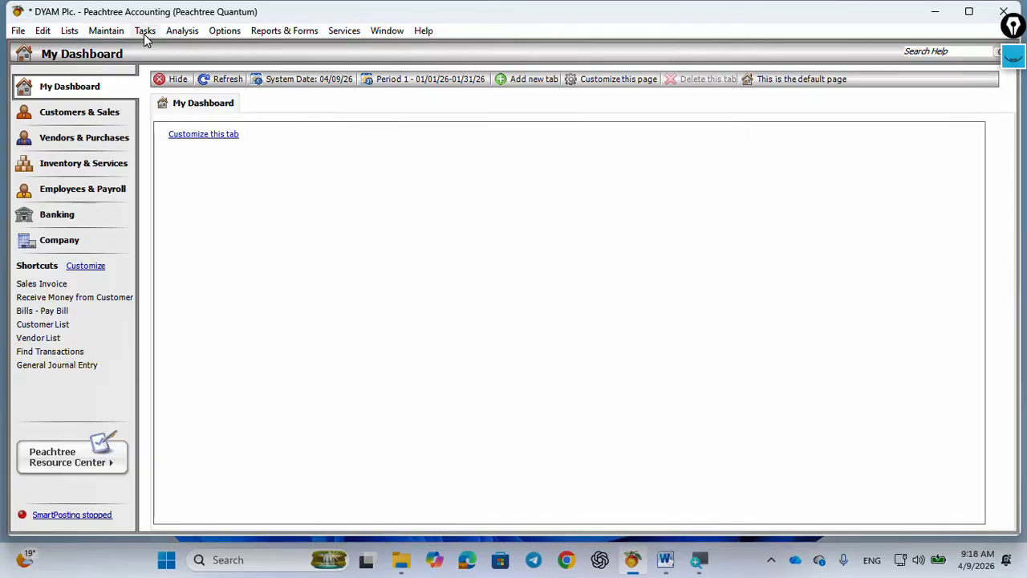
left_click(146, 32)
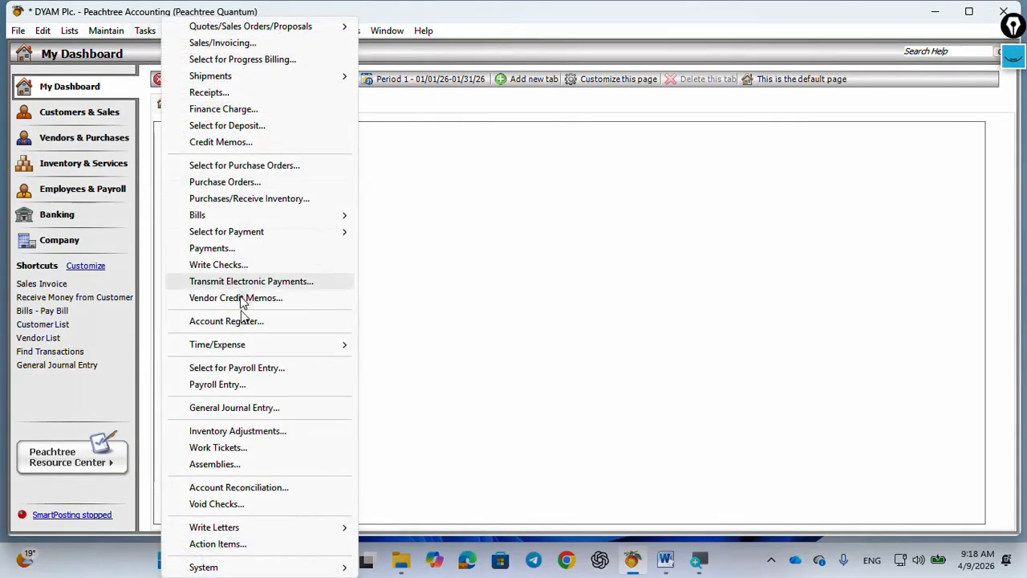
left_click(240, 408)
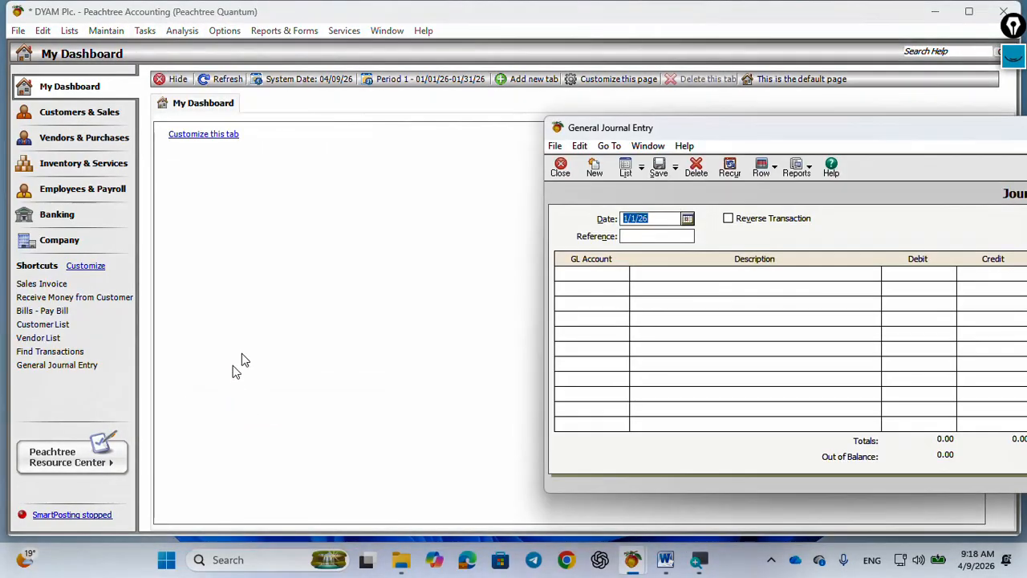
left_click_drag(901, 135, 603, 105)
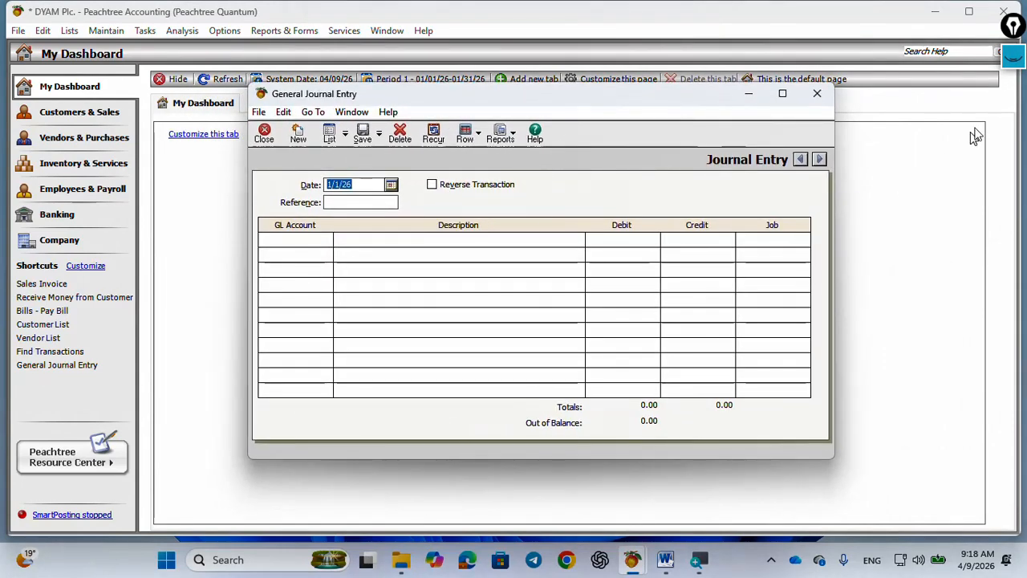
left_click(1013, 58)
left_click(297, 241)
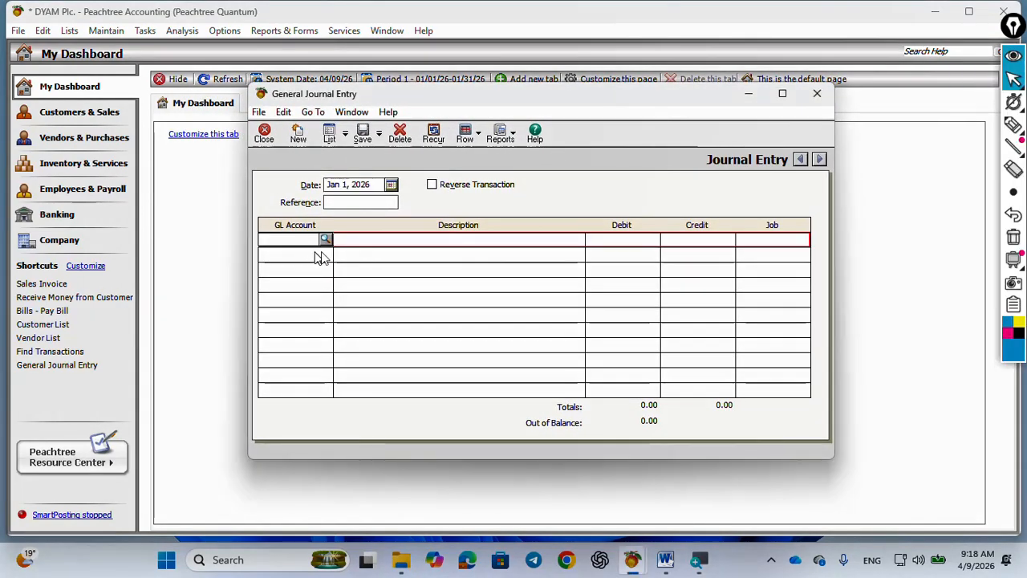
left_click(639, 243)
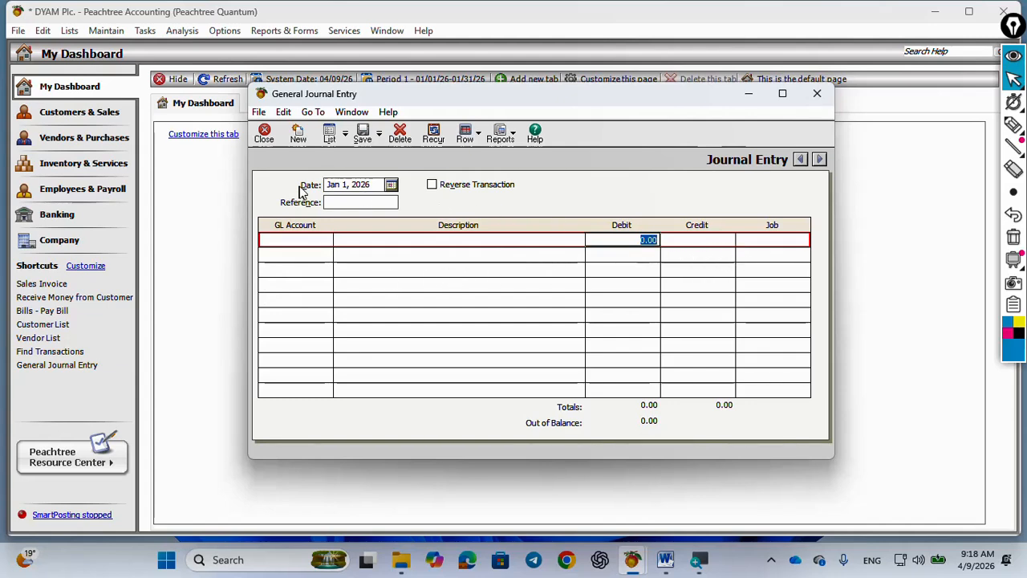
- Date the journal entry Jan 30, 2026 and set its reference to 6/1
left_click(391, 186)
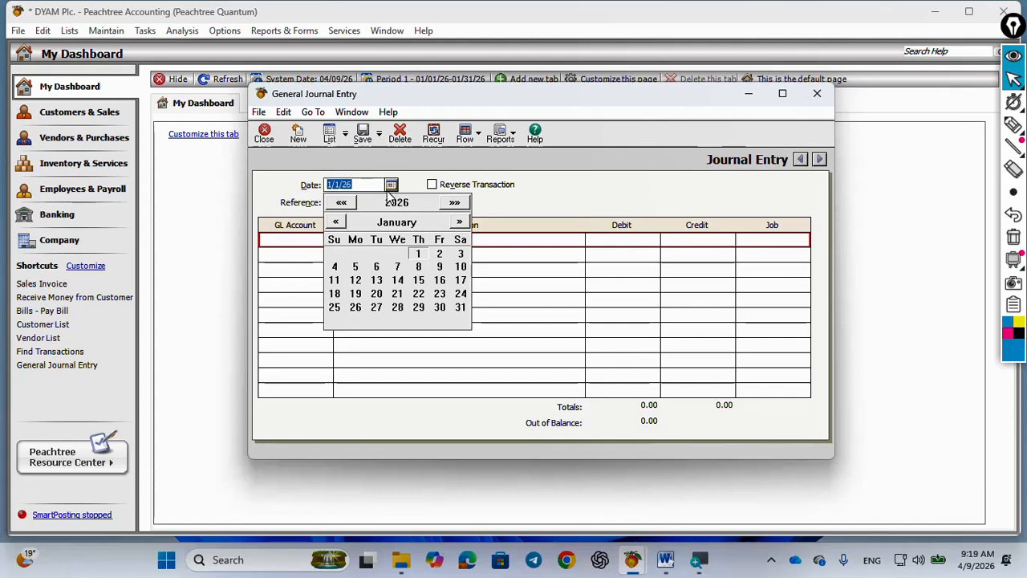
left_click(439, 308)
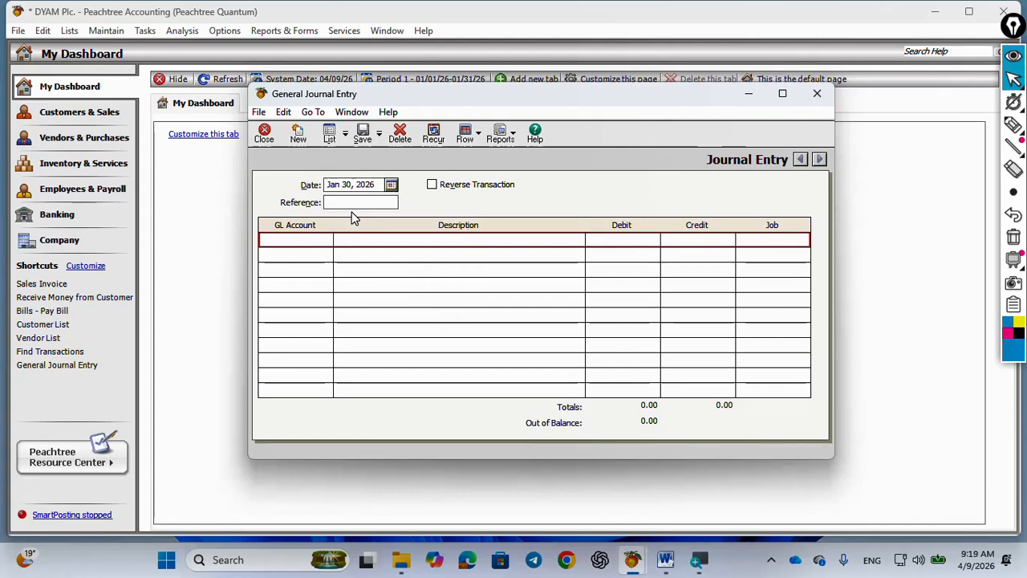
type("6/")
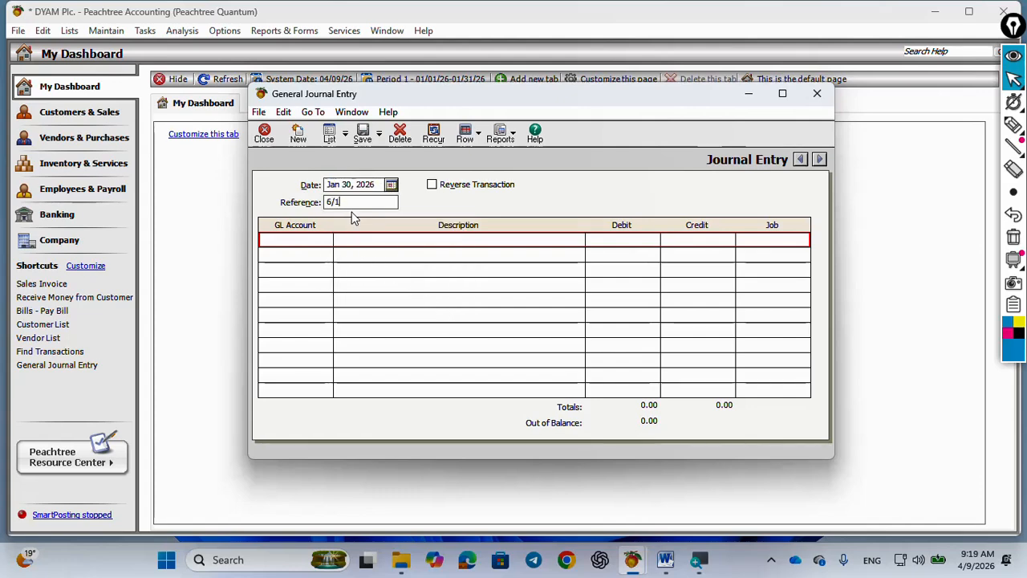
type("1")
- Check the project document and enter the first journal line: account 6108, description Supplies Expense, debit 1,000.00
mouse_move(665, 560)
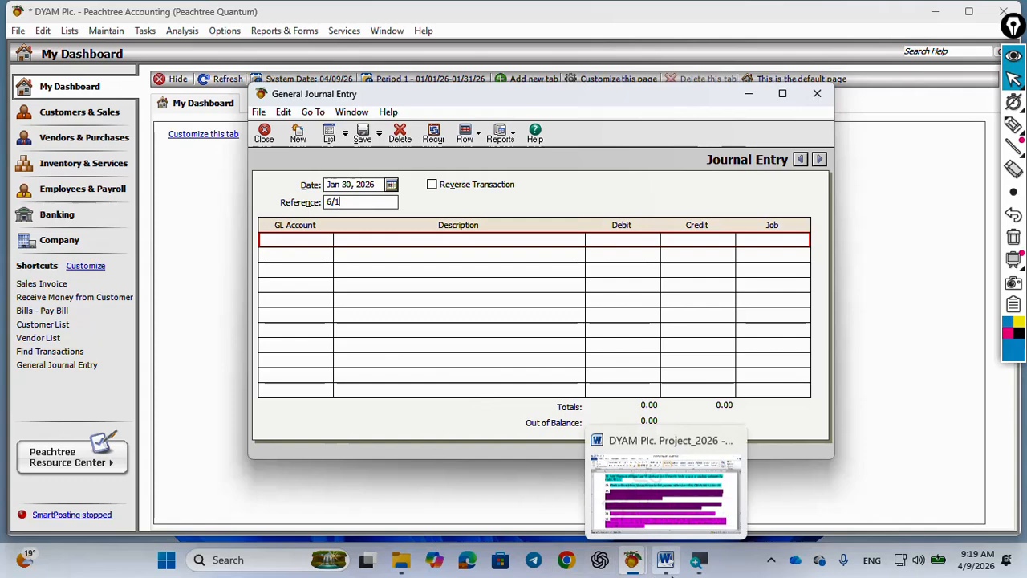
left_click(665, 526)
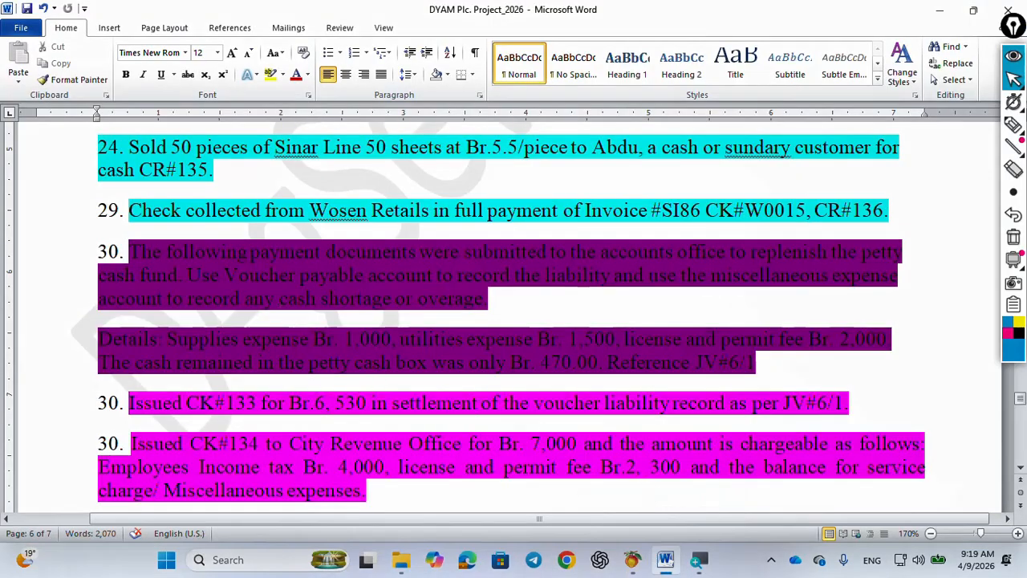
key("alt+Tab")
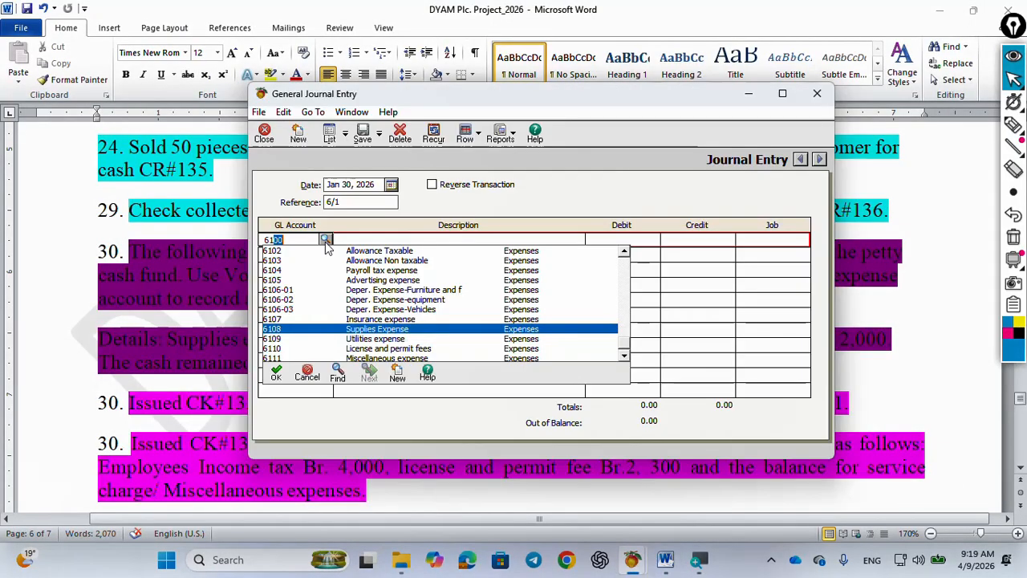
key("Return")
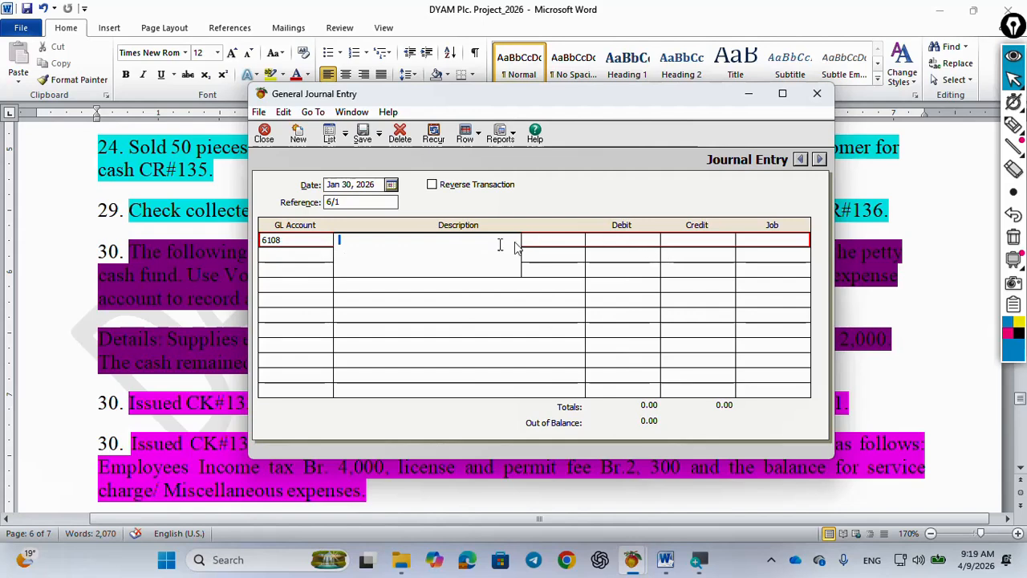
type("Supplies Expense")
key("Tab")
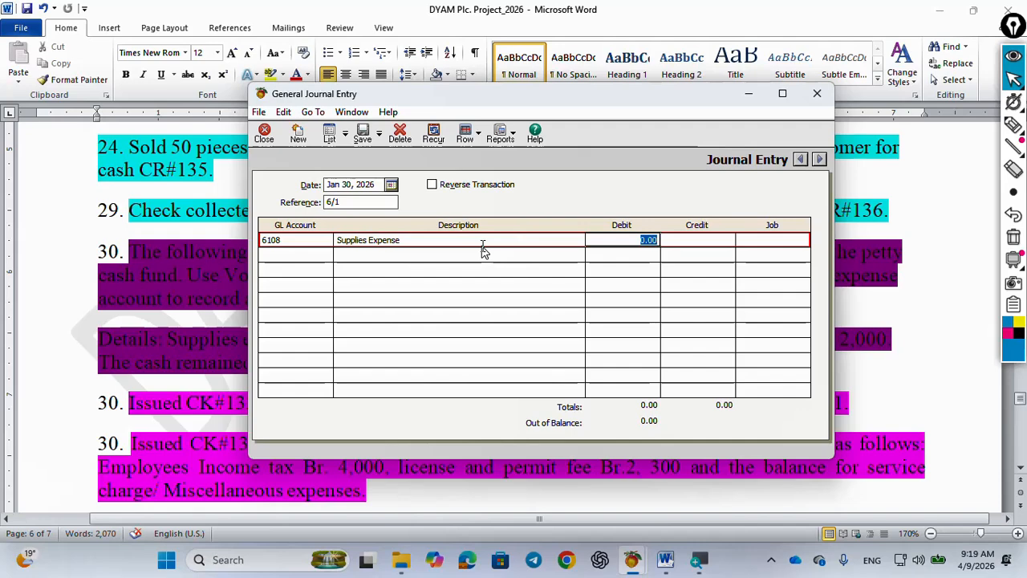
type("10")
key("Tab")
key("Tab")
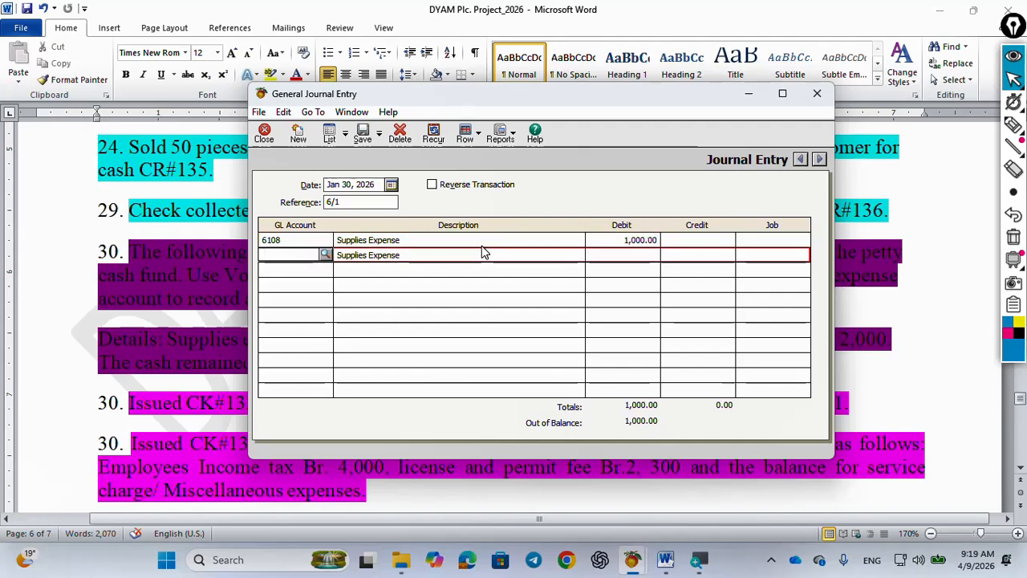
- Enter the second journal line: account 6109, description Utility Expense, debit 1,500.00
type("610")
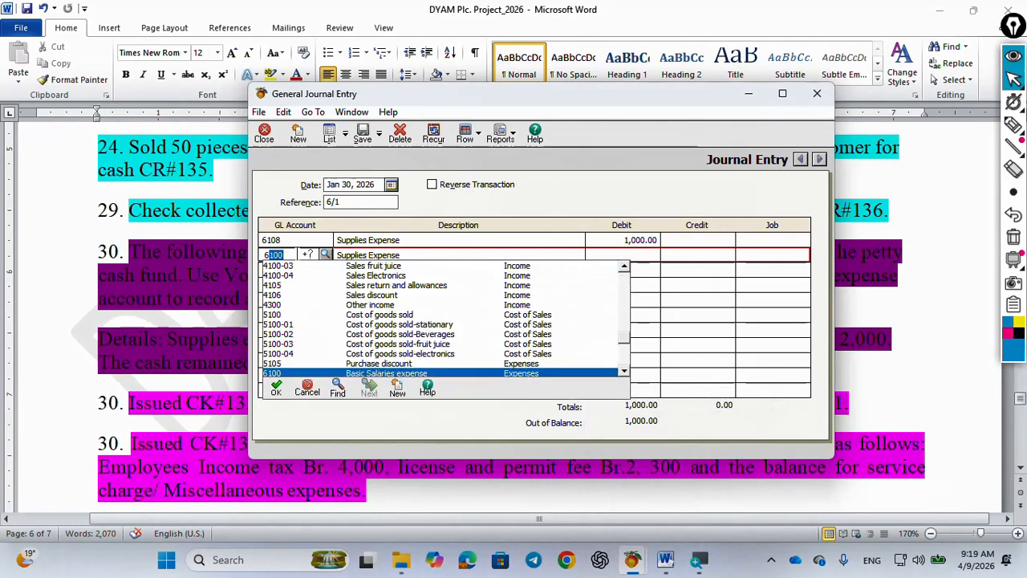
type("9")
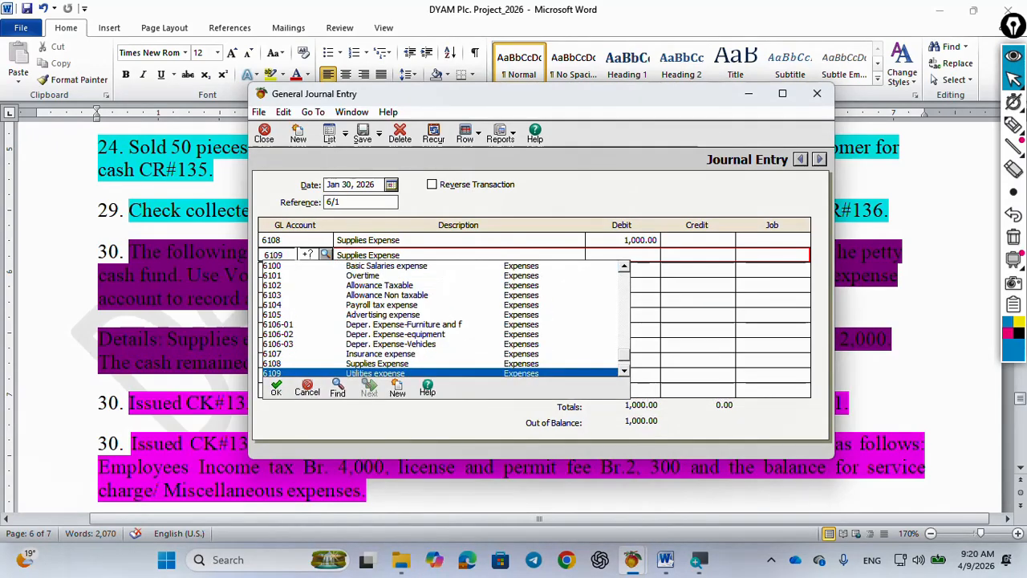
key("Tab")
type("uTIL")
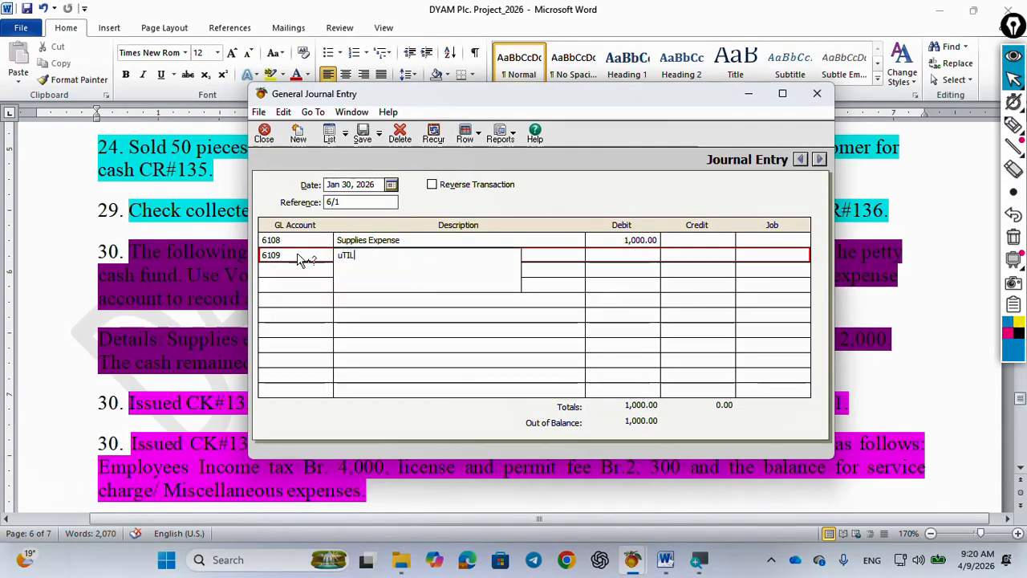
type("ITY Expense")
key("Tab")
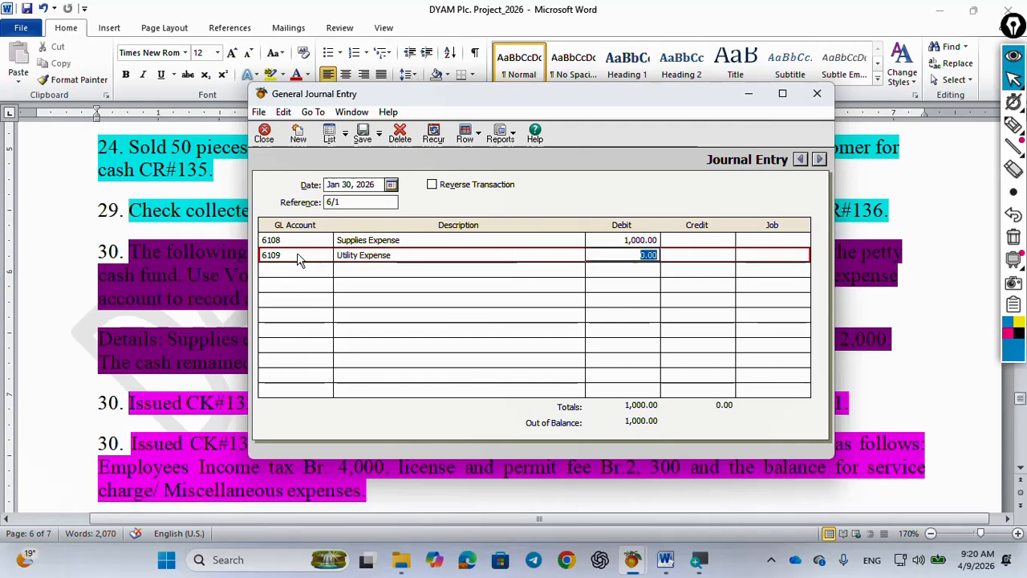
type("1,5")
type("00")
- Enter the third journal line: account 6110, description License and Permits, debit 2,000.00
left_click(297, 269)
mouse_move(667, 565)
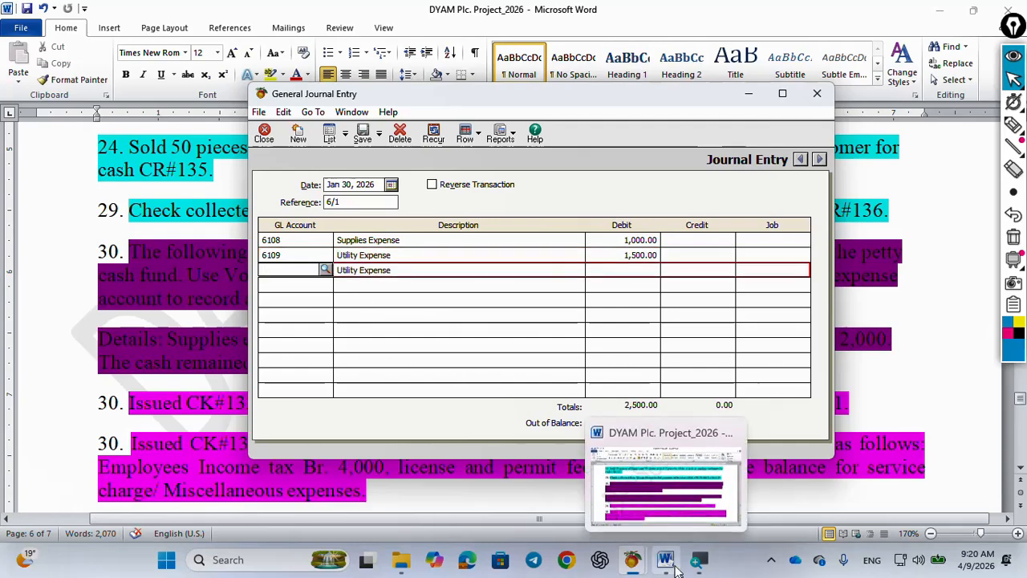
mouse_move(668, 517)
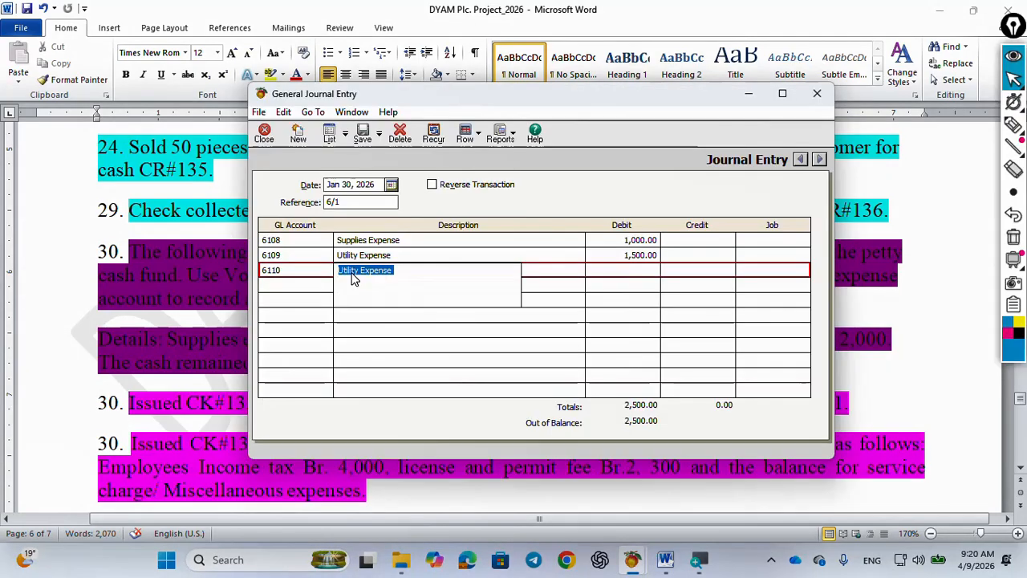
type("Lic")
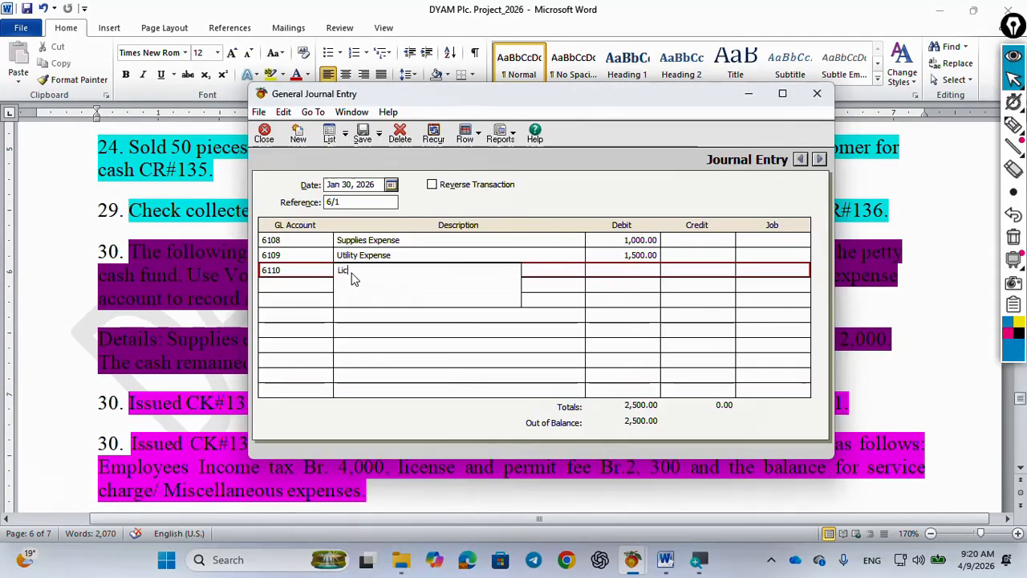
type("ense and Permits")
left_click(640, 270)
type("2000")
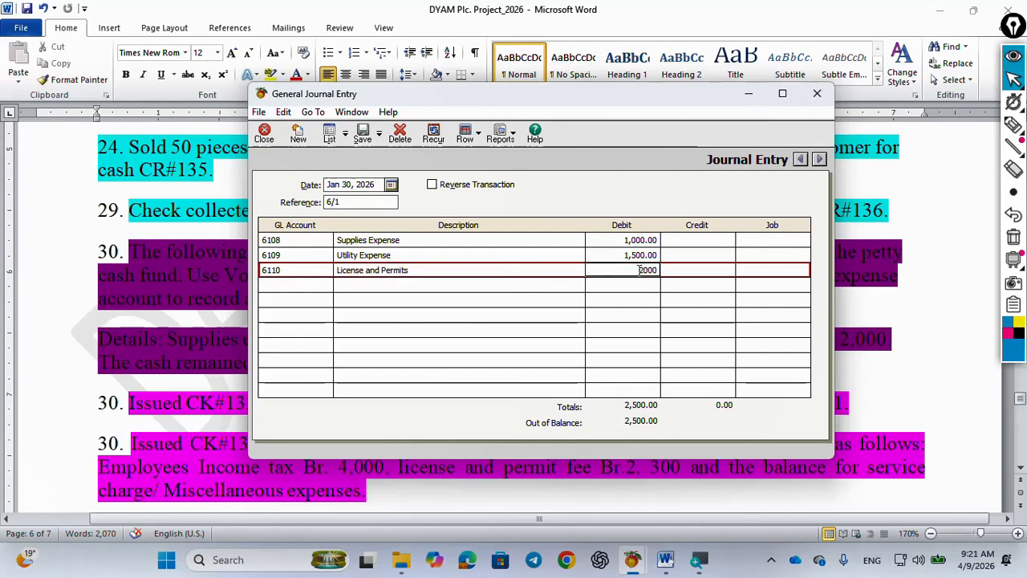
key("Tab")
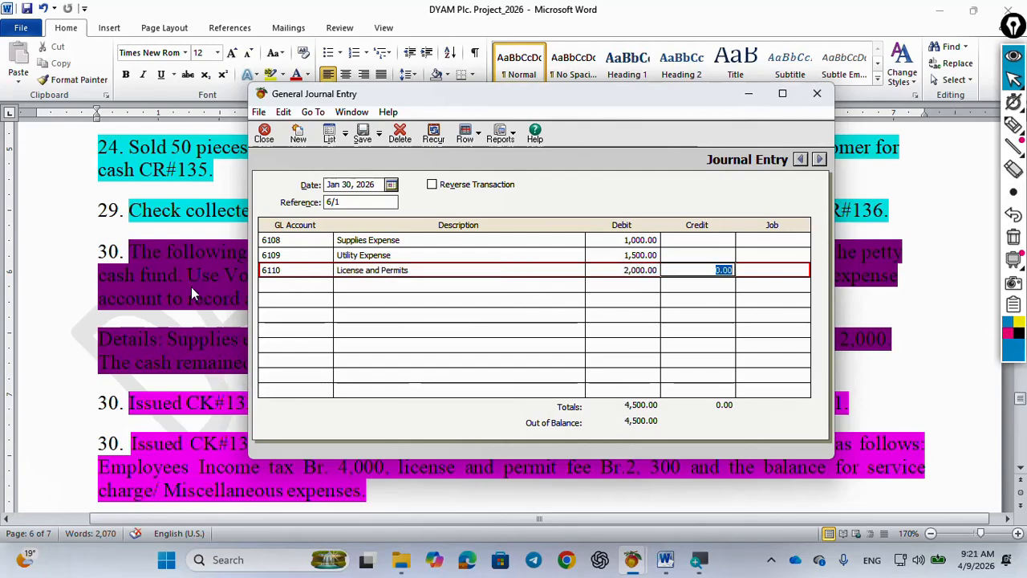
- Switch to the project document in Word and highlight the instruction to record any cash shortage or overage in the miscellaneous expense account
key("alt+Tab")
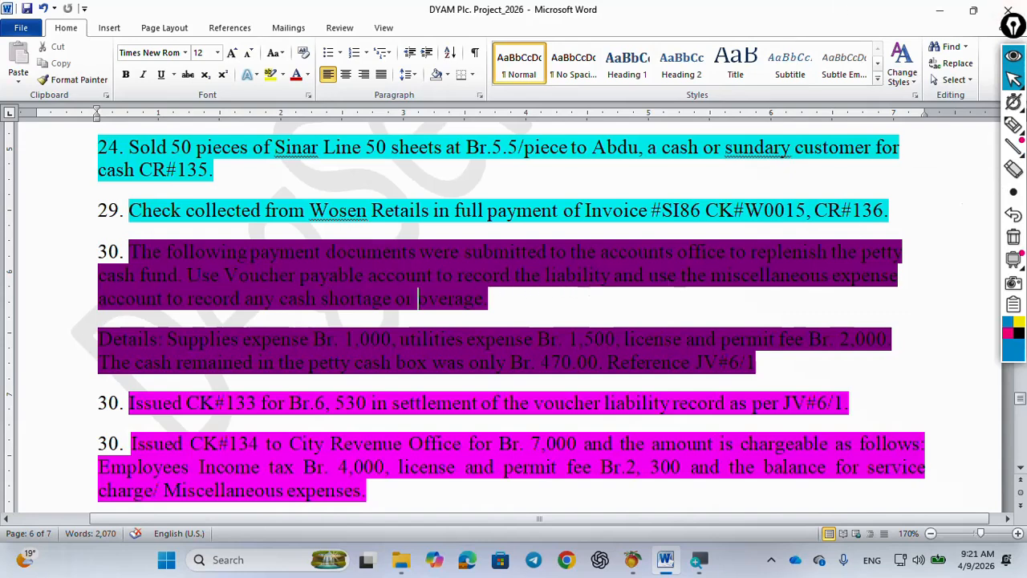
left_click_drag(649, 274, 899, 275)
mouse_move(498, 303)
left_mouse_down()
mouse_move(468, 301)
mouse_move(442, 282)
mouse_move(283, 302)
mouse_move(490, 305)
left_mouse_up()
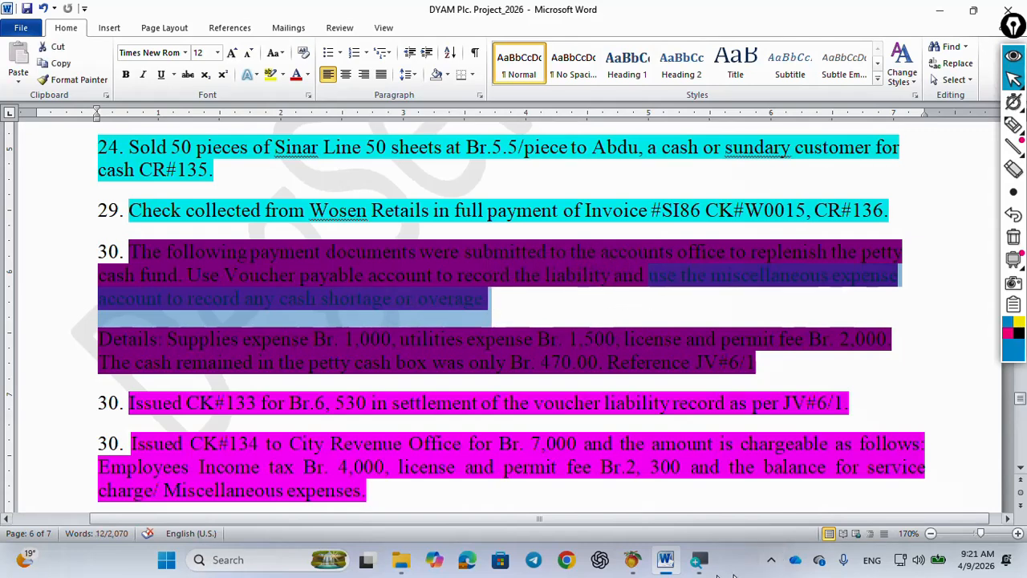
mouse_move(671, 566)
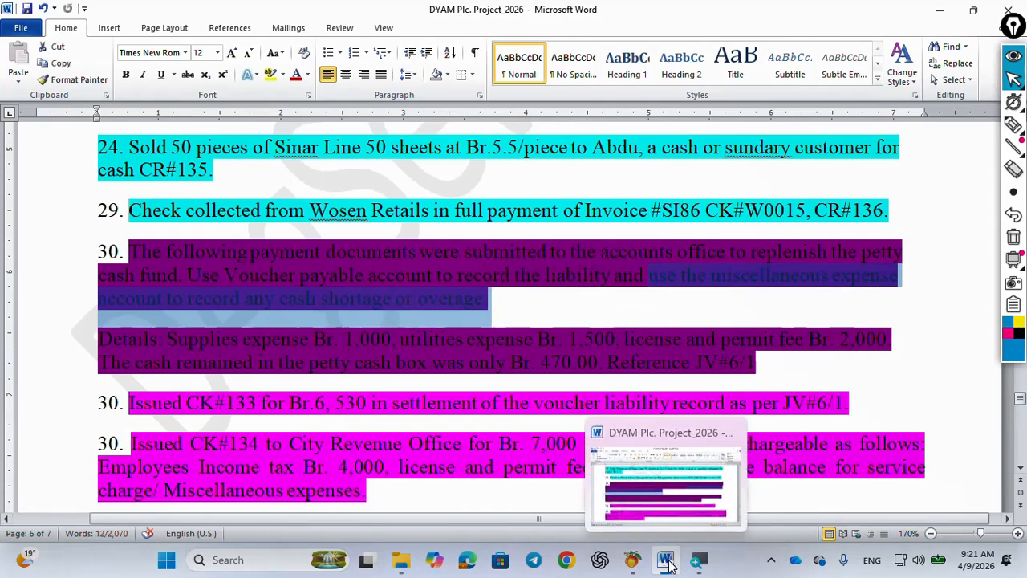
left_click(666, 498)
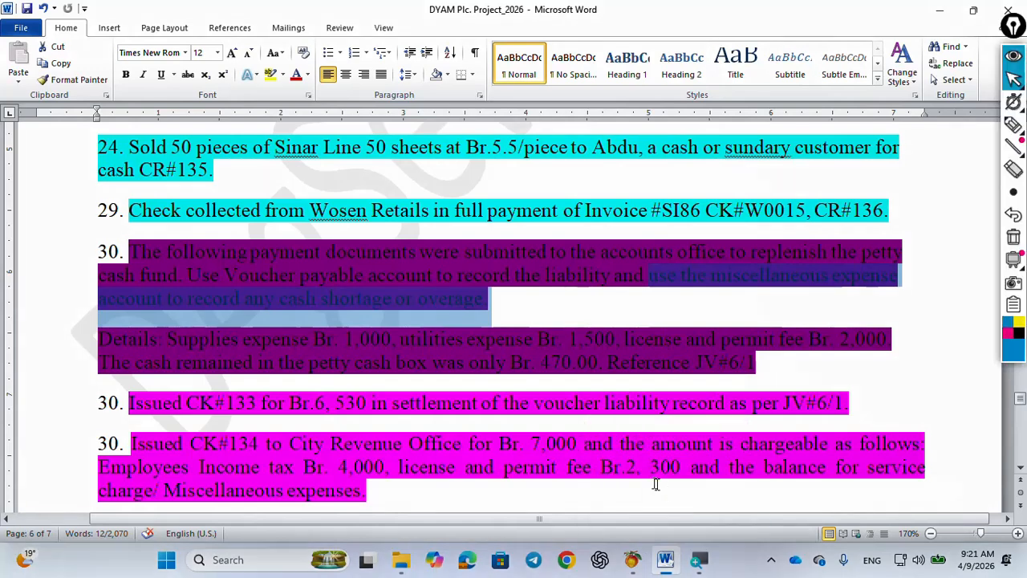
- Underline the Br. 470.00 left in the petty cash box twice with the annotation pen
left_click(1015, 240)
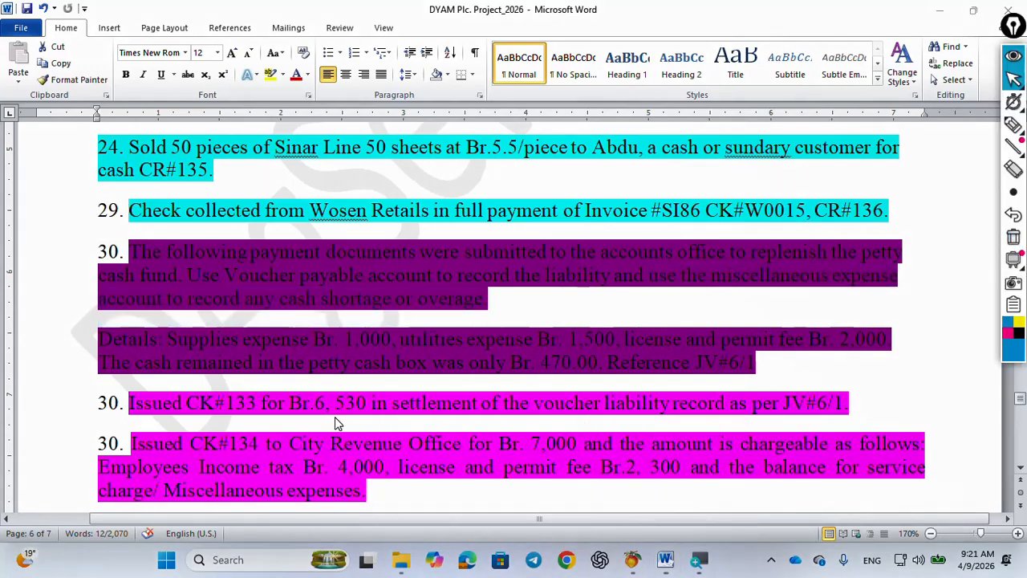
left_click(1013, 125)
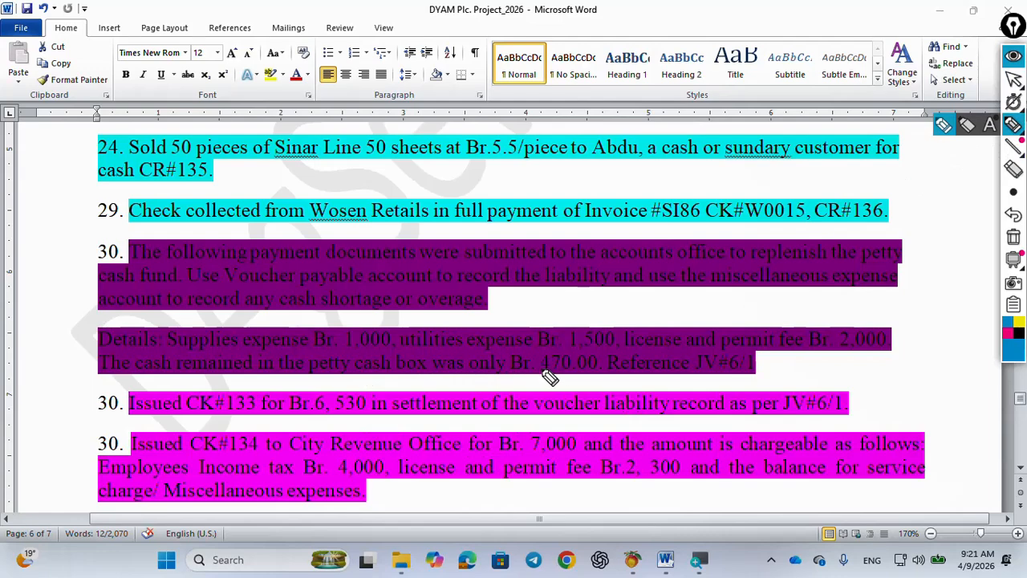
mouse_move(539, 371)
left_mouse_down()
mouse_move(599, 370)
mouse_move(589, 381)
left_mouse_up()
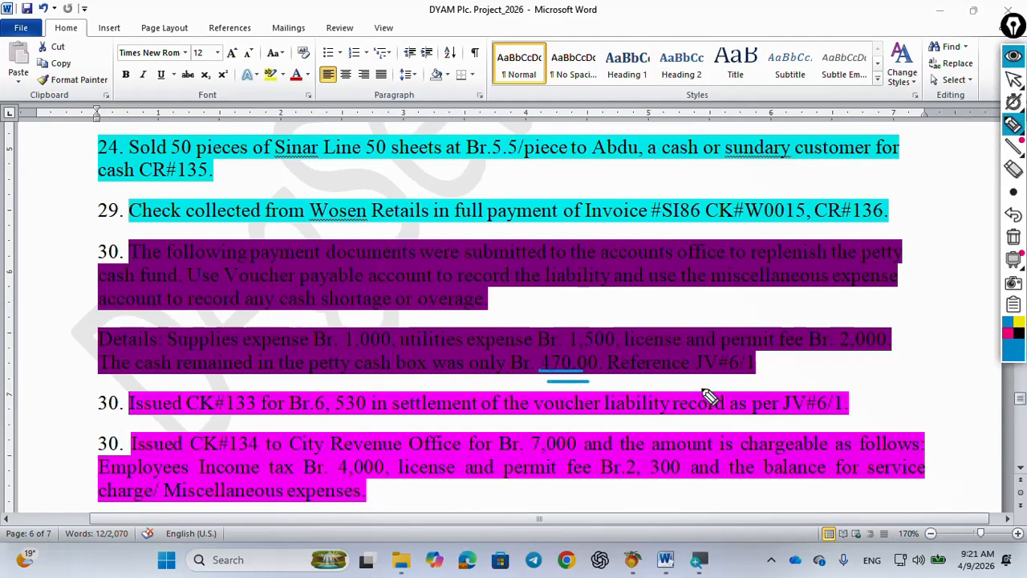
left_click(1013, 79)
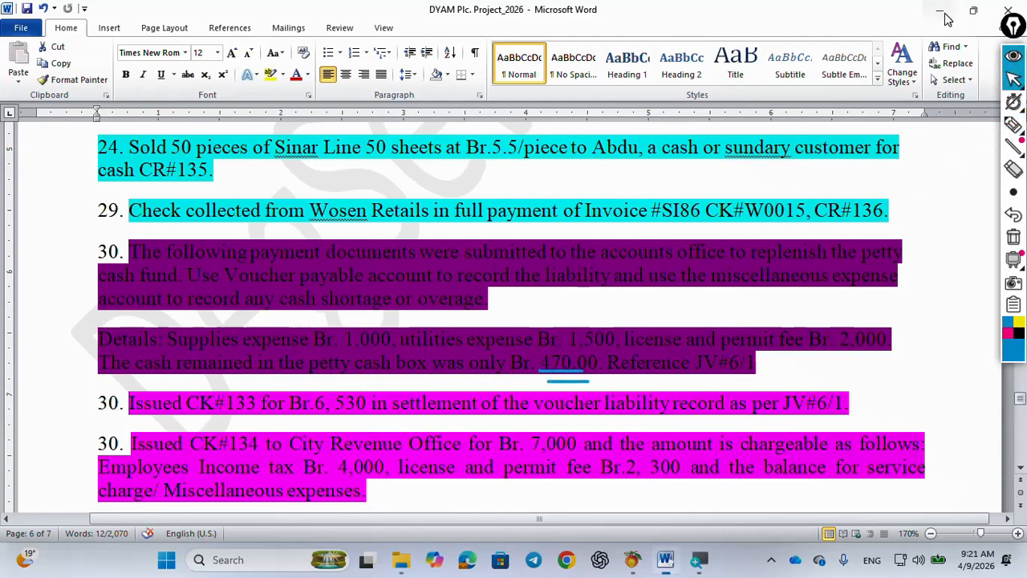
- Return to Peachtree Accounting, handwrite the calculation 10000 - 470 = 6530 below the journal entry, and circle the result
left_click(941, 12)
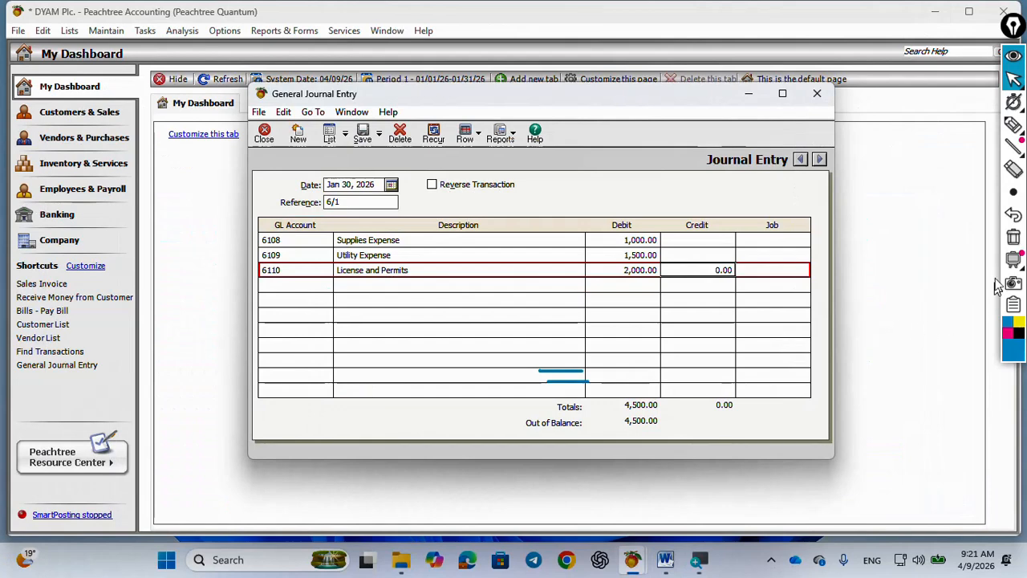
left_click(1014, 125)
left_click_drag(522, 478, 525, 498)
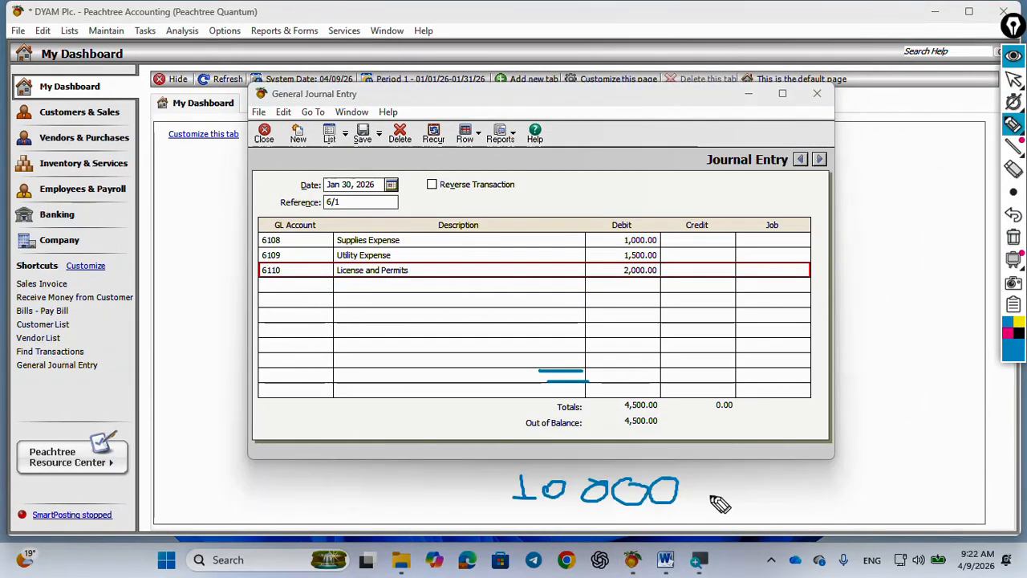
mouse_move(697, 492)
left_mouse_down()
mouse_move(772, 494)
mouse_move(766, 499)
left_mouse_up()
left_click_drag(792, 473, 807, 497)
left_click_drag(839, 469, 887, 481)
mouse_move(921, 448)
left_mouse_down()
mouse_move(905, 474)
mouse_move(935, 479)
mouse_move(959, 442)
mouse_move(992, 463)
mouse_move(975, 478)
mouse_move(1003, 474)
mouse_move(996, 447)
mouse_move(910, 421)
mouse_move(903, 489)
mouse_move(1010, 478)
mouse_move(999, 416)
mouse_move(995, 426)
left_mouse_up()
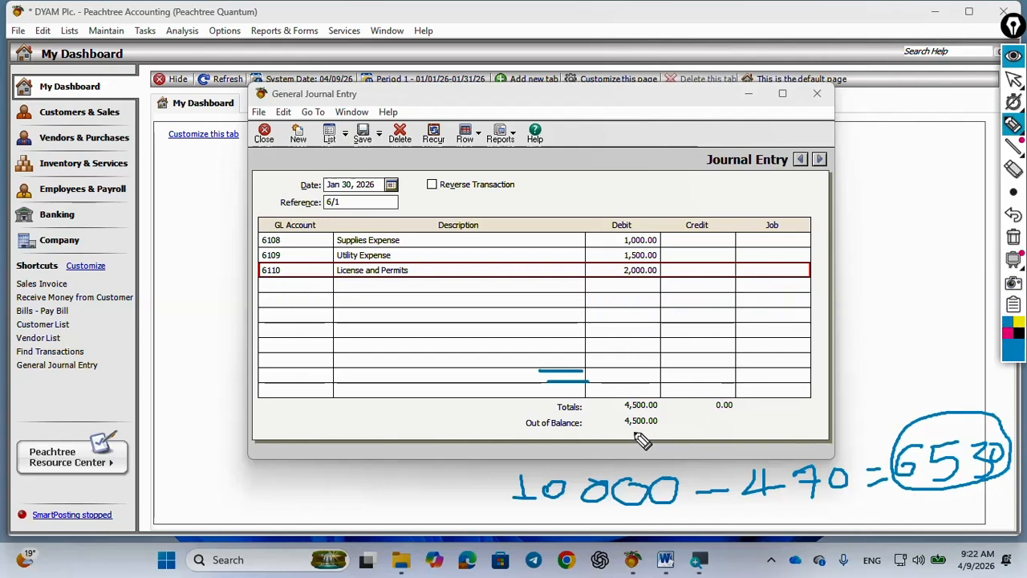
- Underline the out-of-balance debit amount, handwrite the subtraction 6530 - 4500 = 2030 beside the journal entry, and box the result
left_click_drag(614, 427, 685, 428)
left_click_drag(621, 435, 672, 435)
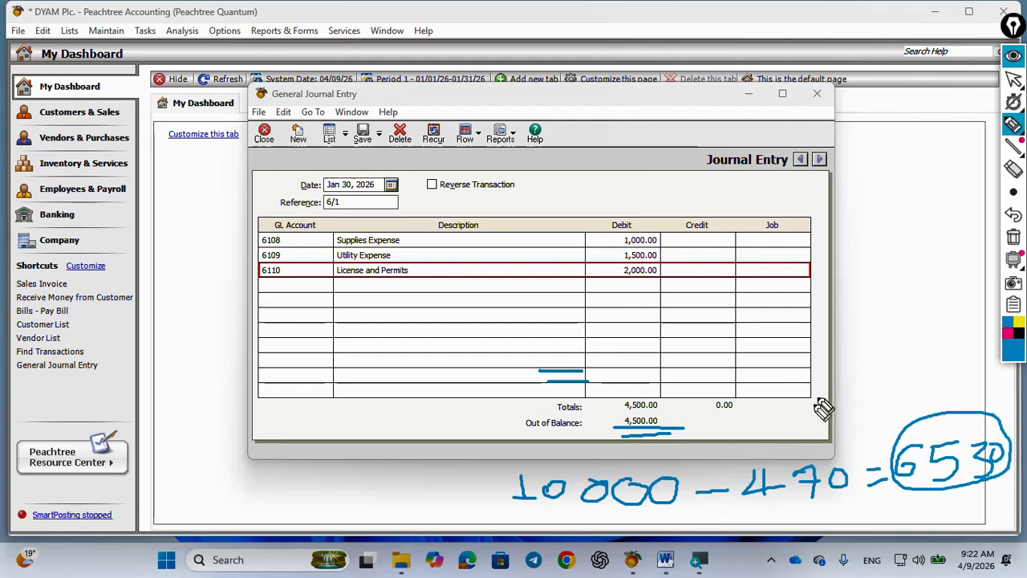
mouse_move(866, 294)
left_mouse_down()
mouse_move(852, 321)
mouse_move(863, 309)
mouse_move(888, 331)
left_mouse_up()
mouse_move(896, 294)
left_mouse_down()
mouse_move(924, 290)
mouse_move(938, 321)
mouse_move(967, 297)
left_mouse_up()
left_click_drag(838, 356, 863, 354)
mouse_move(875, 348)
left_mouse_down()
mouse_move(905, 360)
mouse_move(887, 362)
left_mouse_up()
mouse_move(914, 336)
left_mouse_down()
mouse_move(914, 359)
mouse_move(903, 364)
mouse_move(936, 336)
mouse_move(961, 339)
left_mouse_up()
left_click_drag(849, 380, 979, 369)
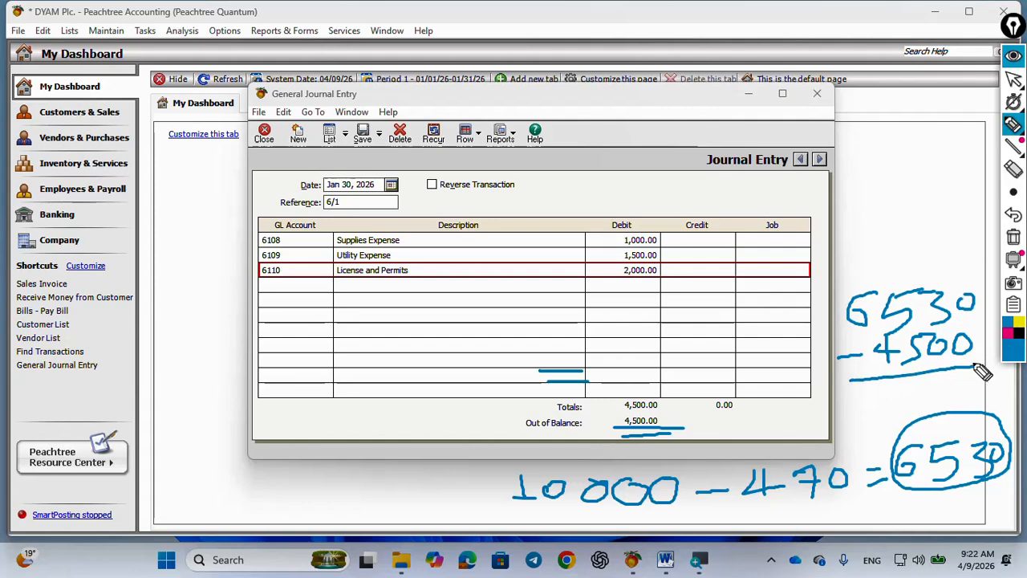
mouse_move(860, 387)
left_mouse_down()
mouse_move(901, 396)
mouse_move(923, 383)
mouse_move(912, 383)
mouse_move(951, 394)
mouse_move(966, 376)
left_mouse_up()
left_click_drag(852, 428, 974, 408)
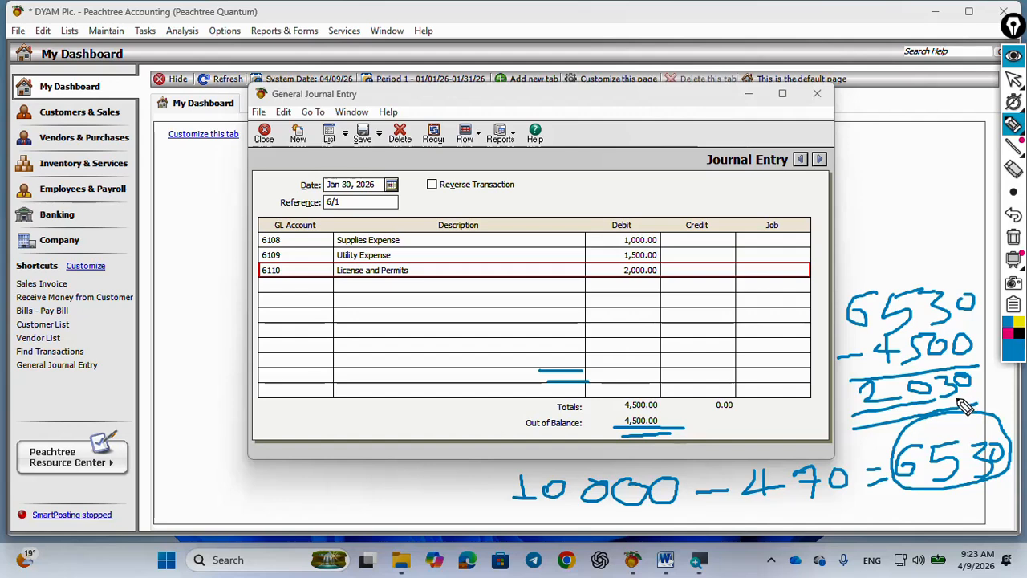
left_click_drag(977, 366, 977, 411)
mouse_move(848, 380)
left_mouse_down()
mouse_move(845, 419)
mouse_move(961, 411)
left_mouse_up()
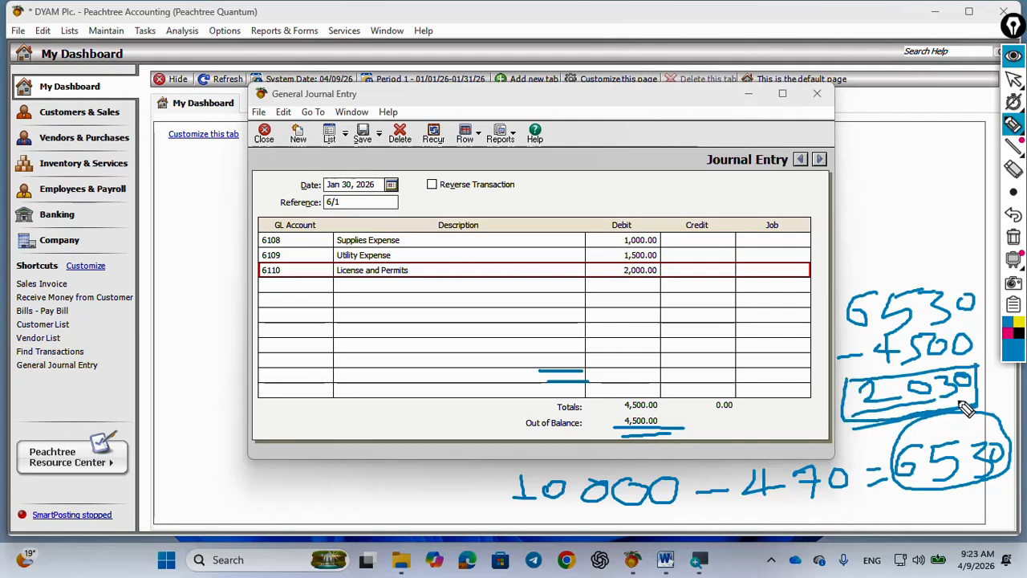
- Enter the fourth journal line: account 6111, description Miscellaneous Expense, debit 2,030.00
mouse_move(1017, 98)
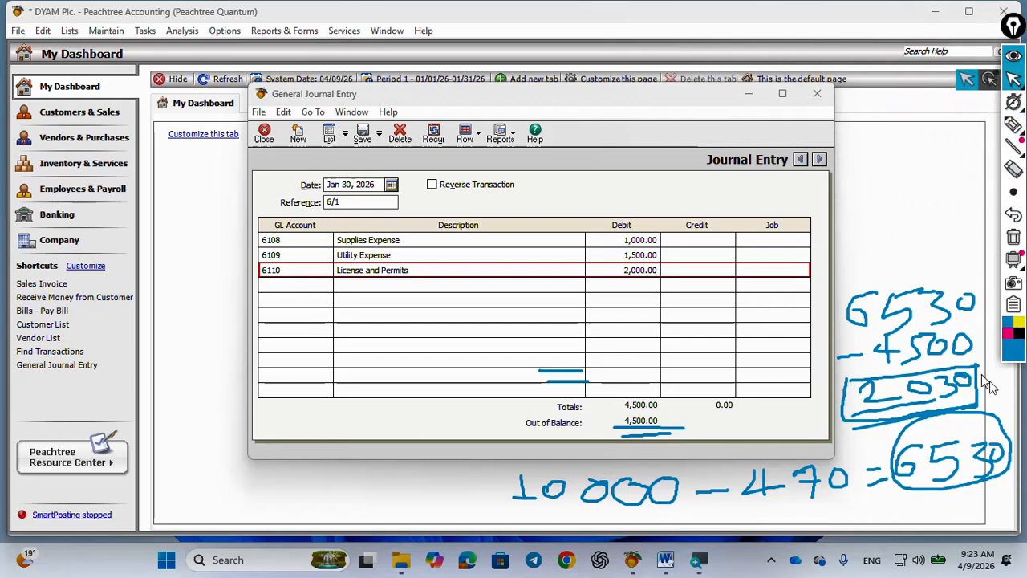
left_click(290, 290)
type("611")
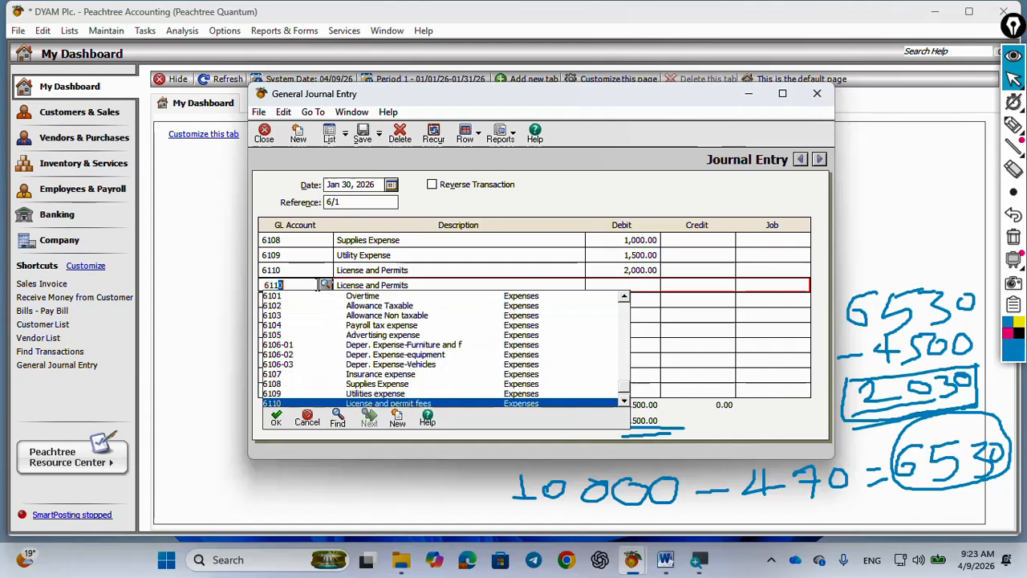
type("1")
key("Tab")
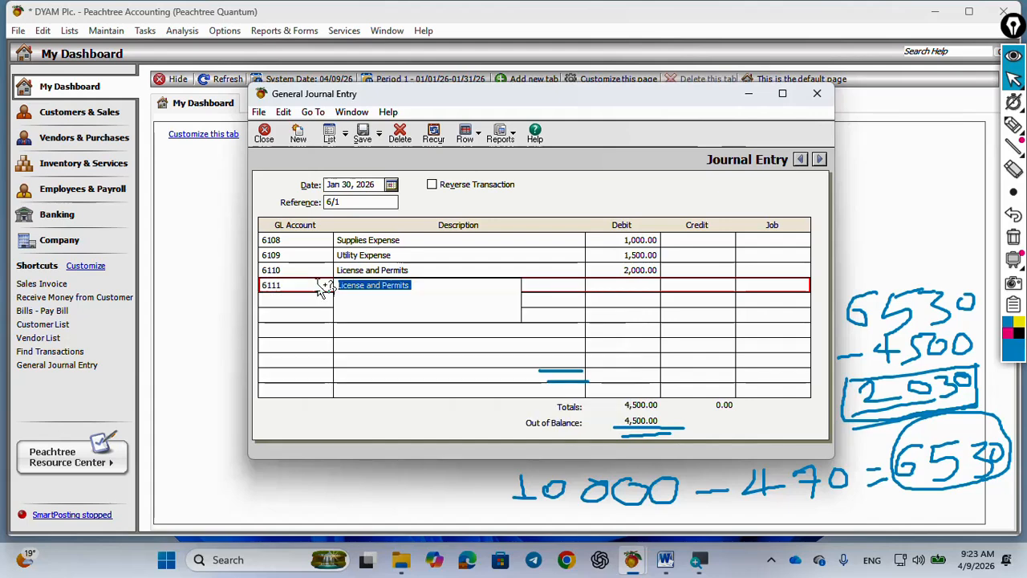
type("Miscella")
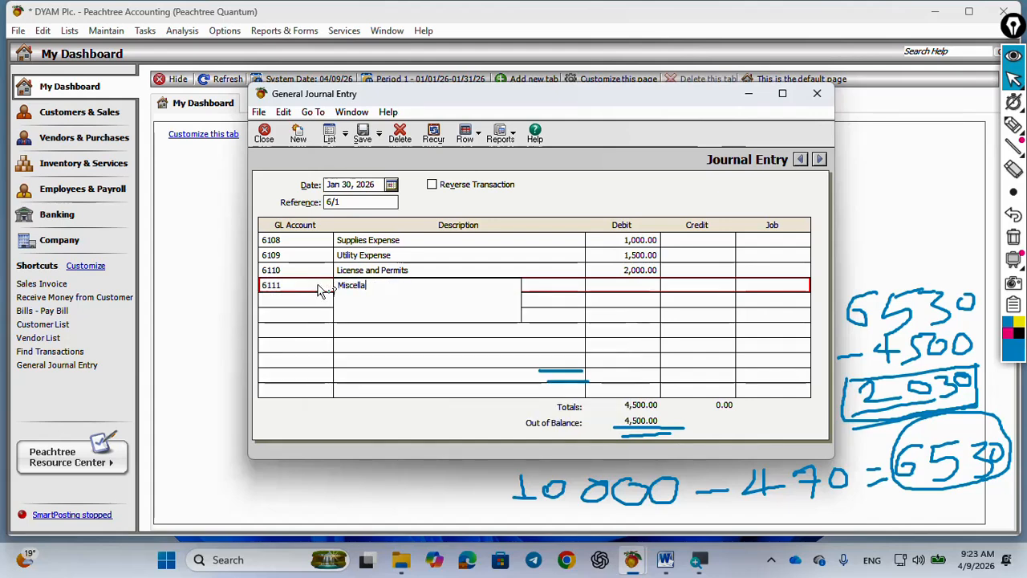
type("neous Expen")
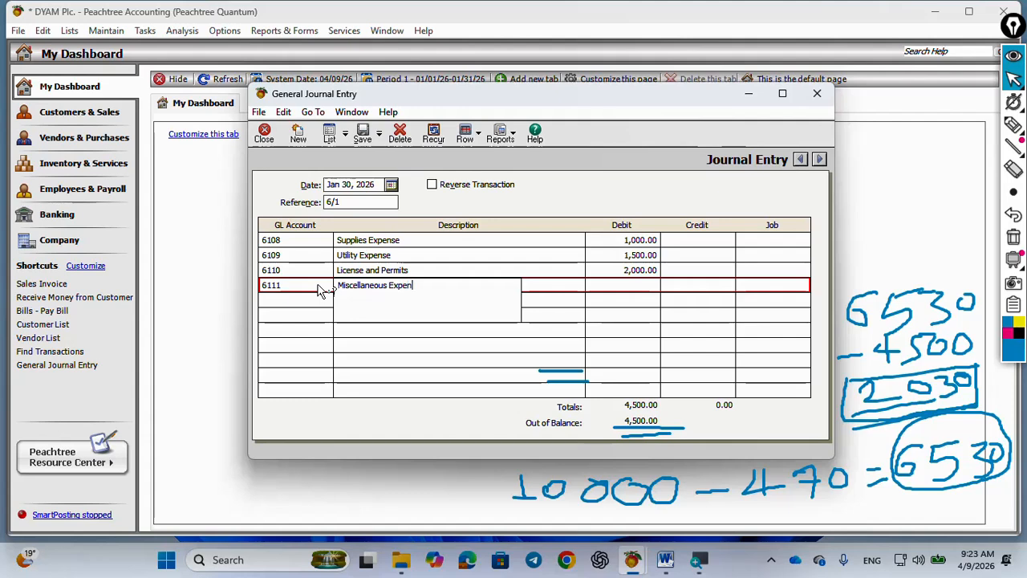
type("se")
key("Tab")
type("2")
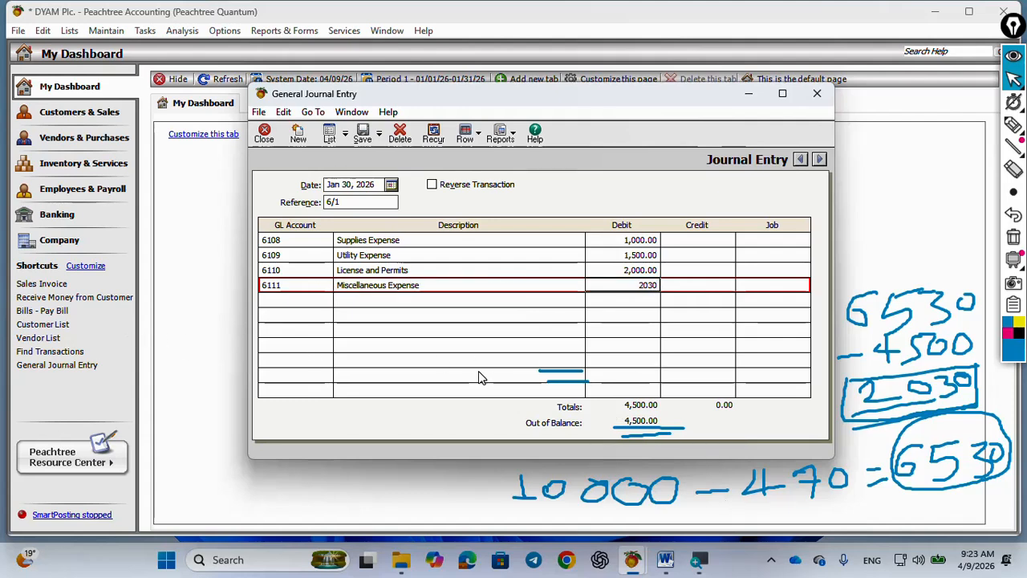
- Enter the fifth journal line: account 2109, description Vouchers Payable, credit 6,530.00, and save the journal entry
left_click(301, 304)
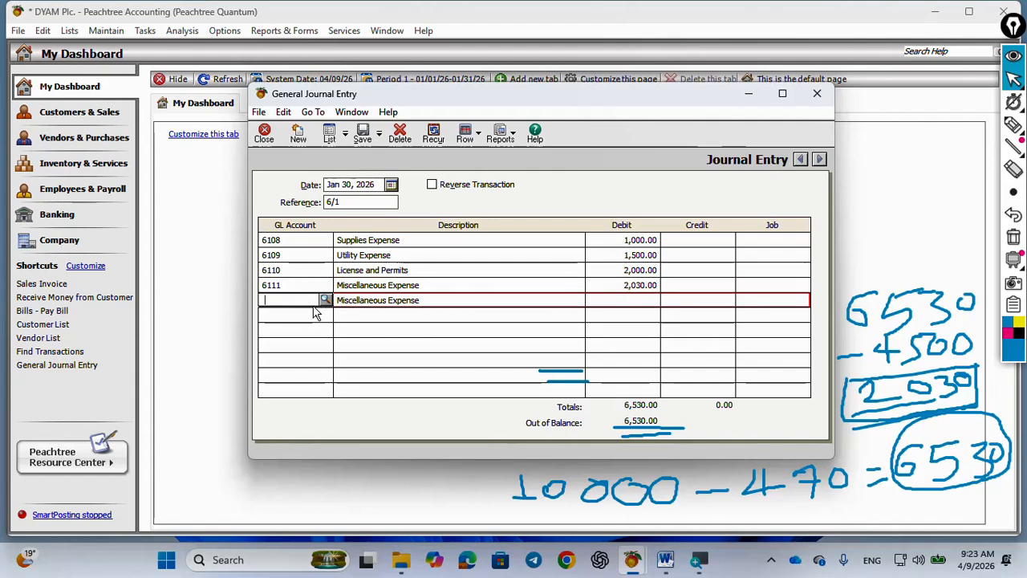
type("2109")
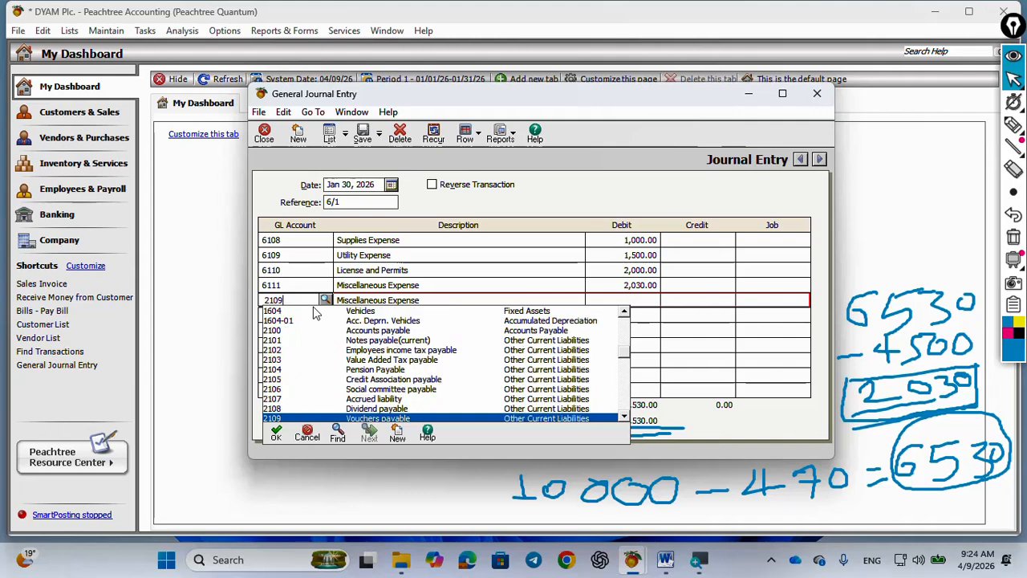
key("Tab")
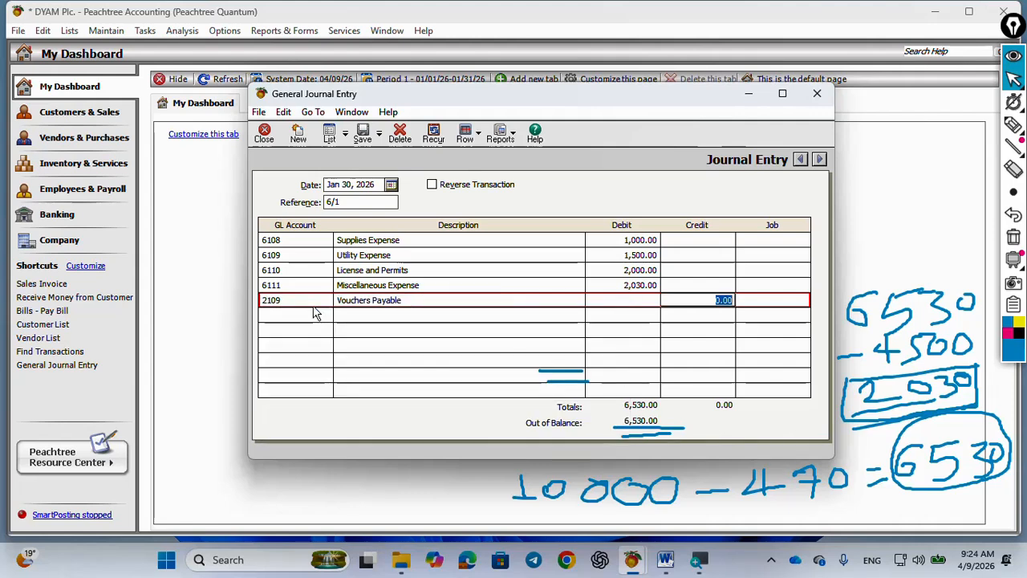
type("65")
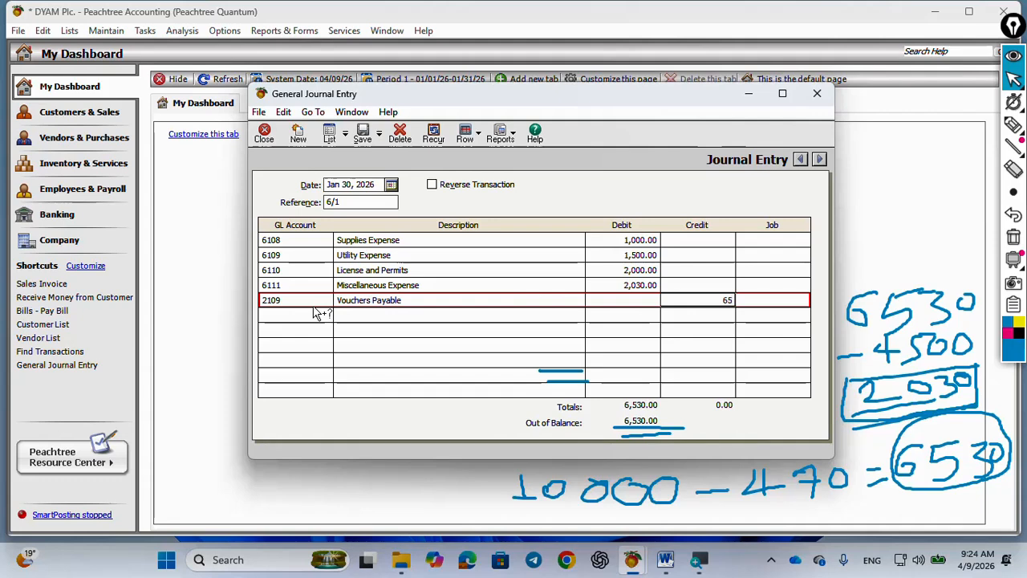
type("30")
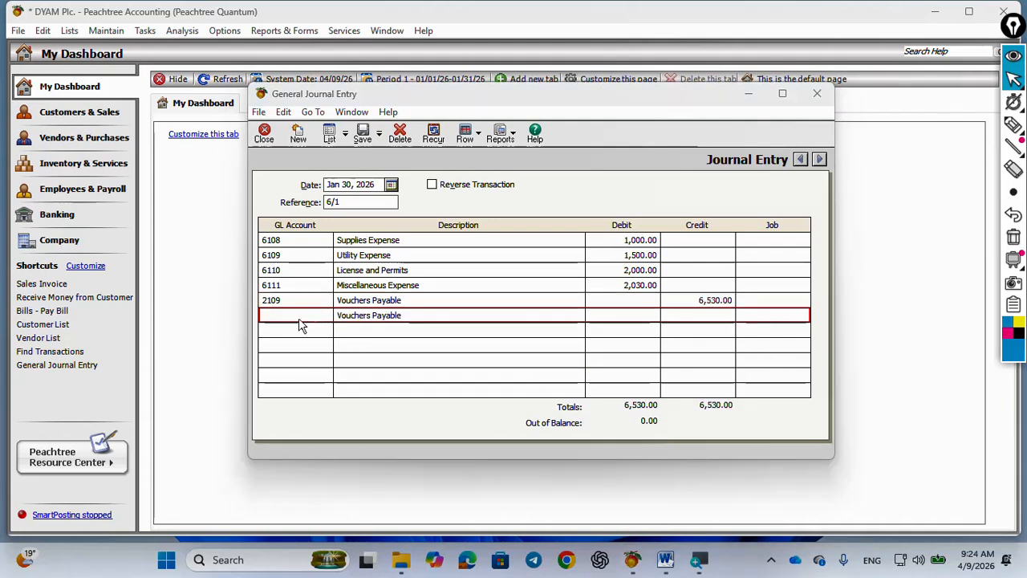
left_click(713, 301)
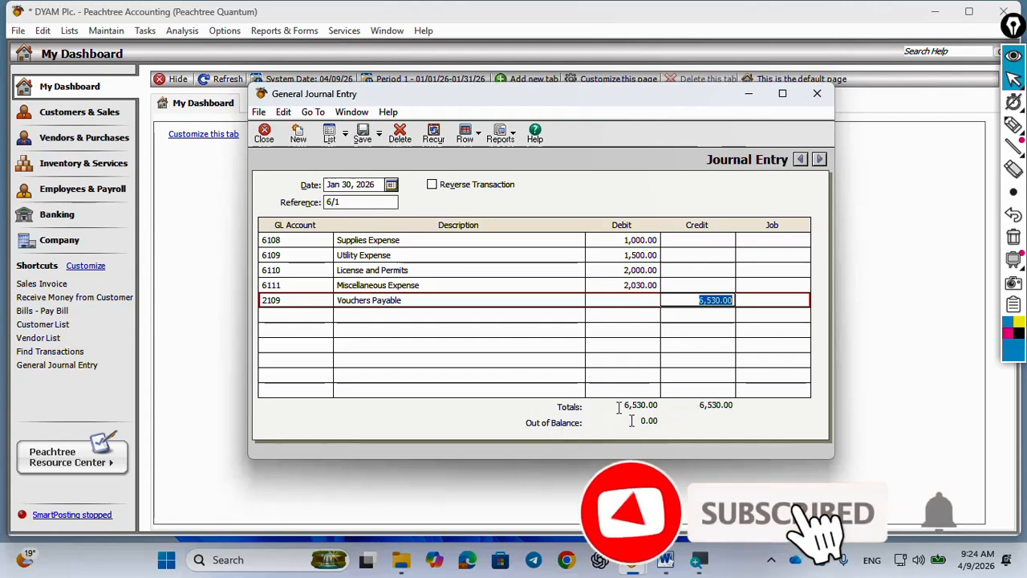
left_click(363, 138)
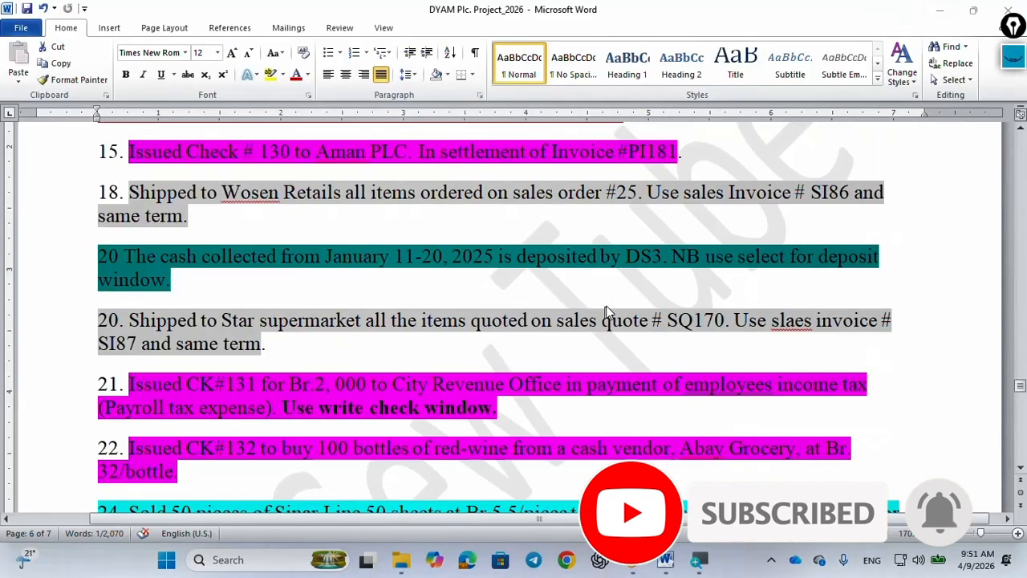
scroll(605, 306, "up", 1)
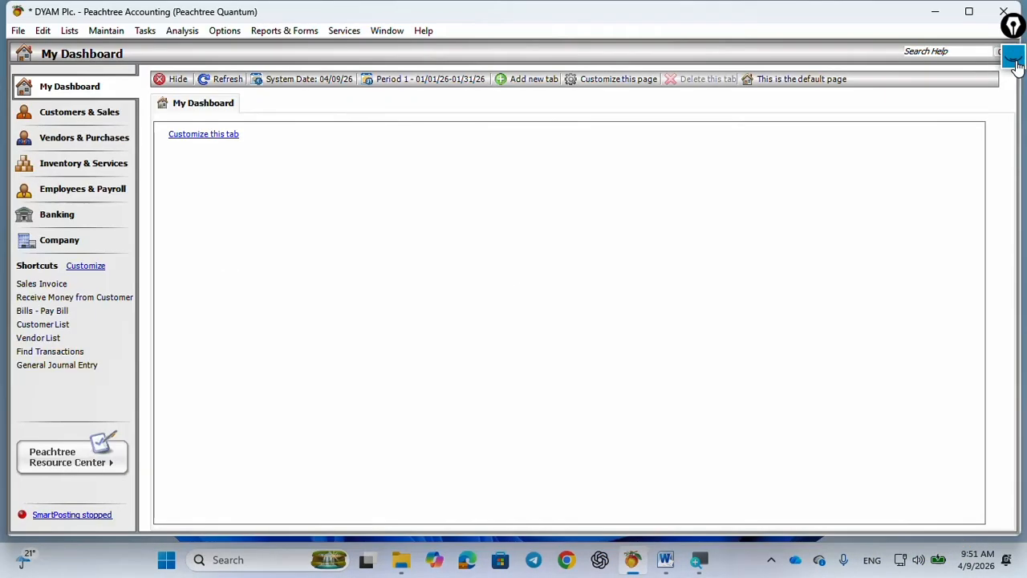